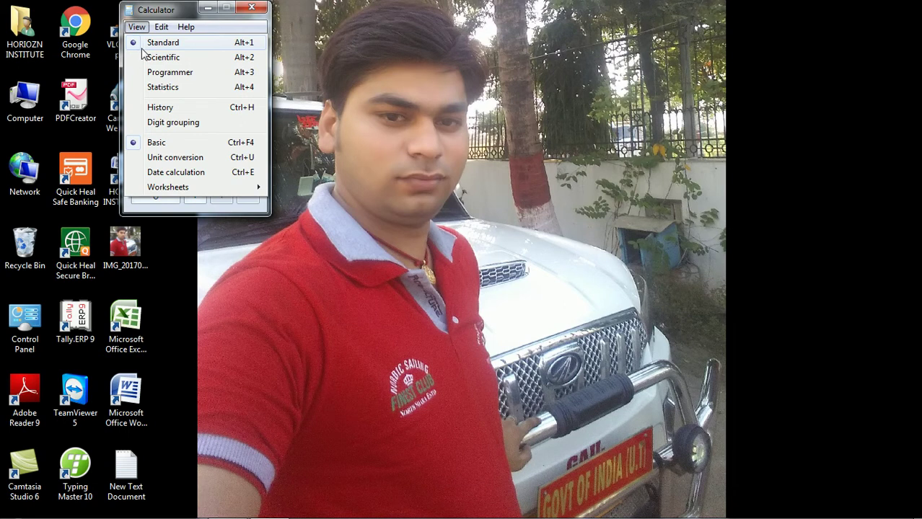
- Calculate 450 × 100 ÷ 5 in Calculator to get 90
click(294, 96)
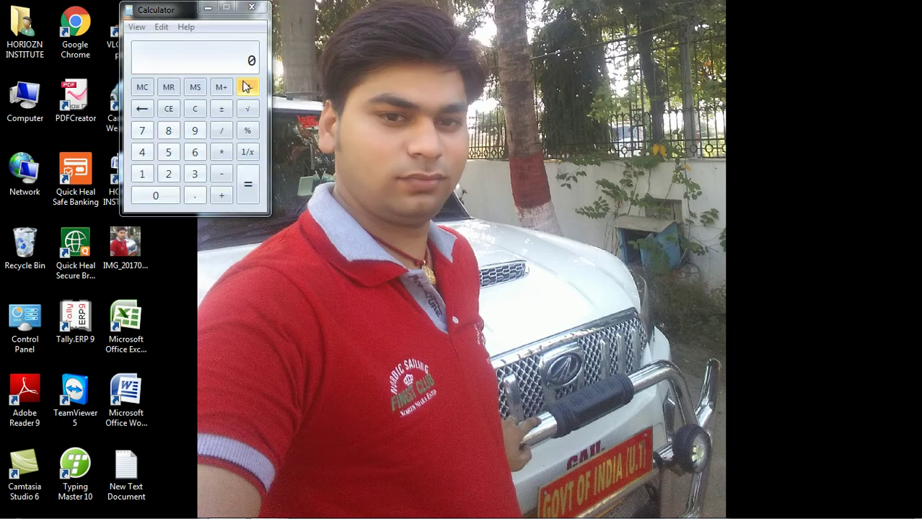
click(144, 154)
click(168, 153)
click(163, 197)
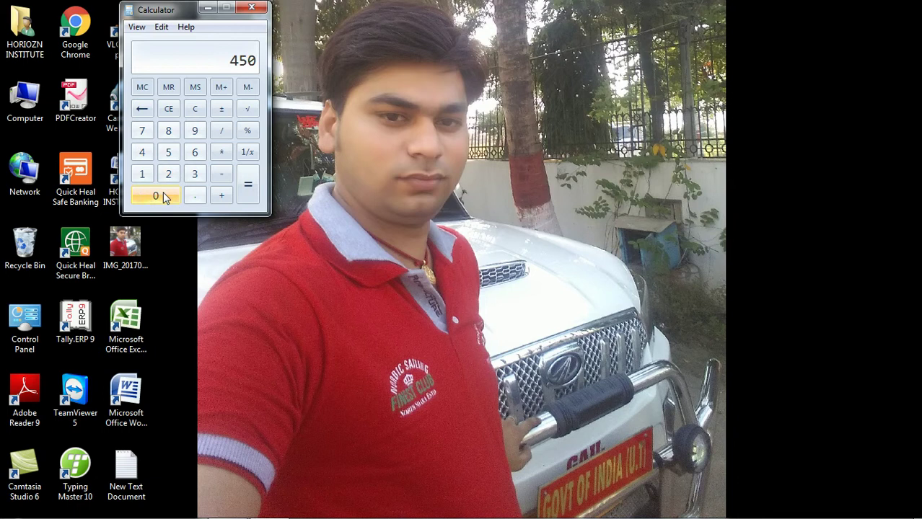
click(224, 155)
click(143, 175)
click(157, 199)
click(157, 199)
click(222, 131)
click(171, 156)
click(245, 186)
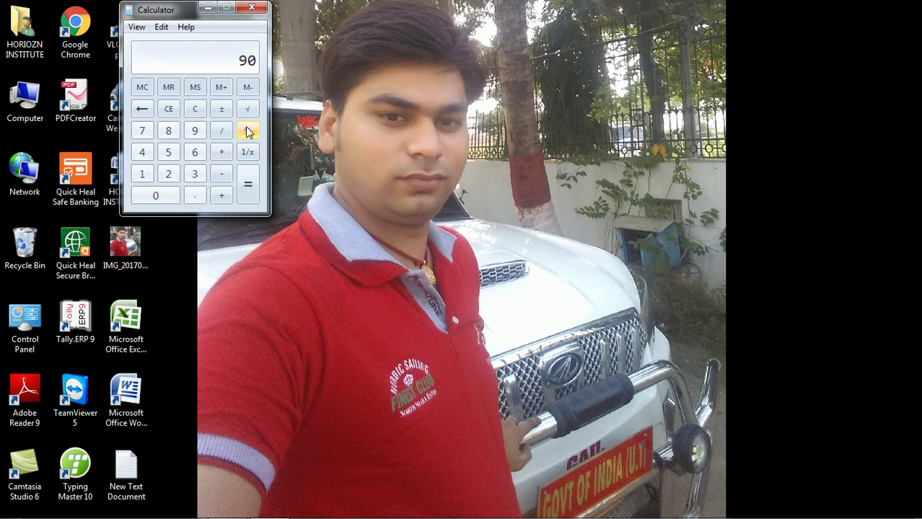
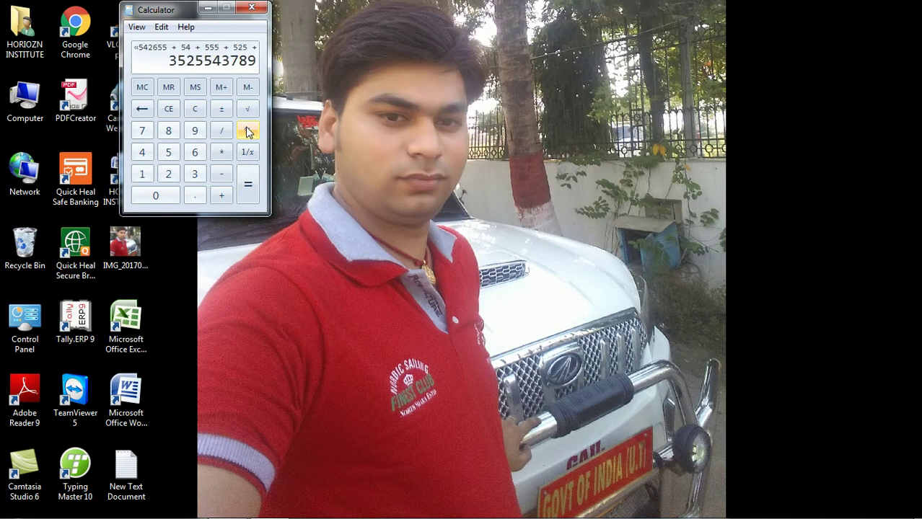
click(194, 110)
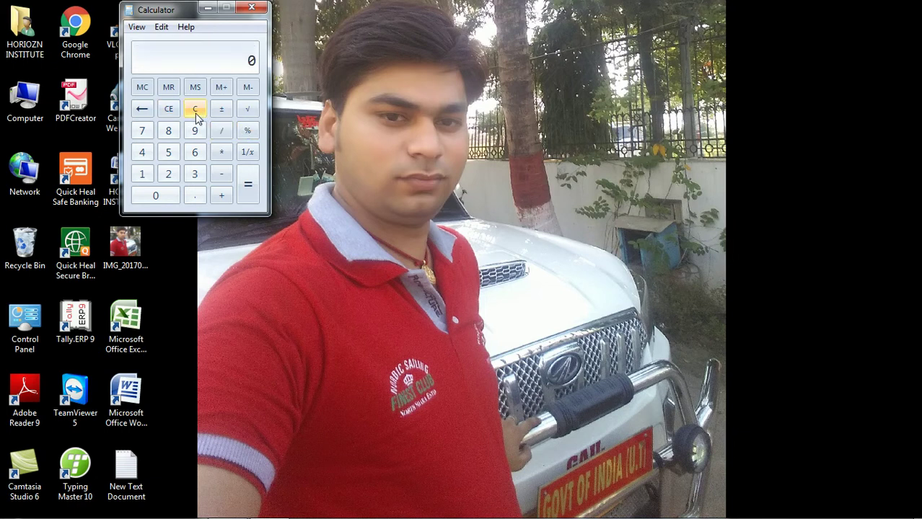
click(252, 8)
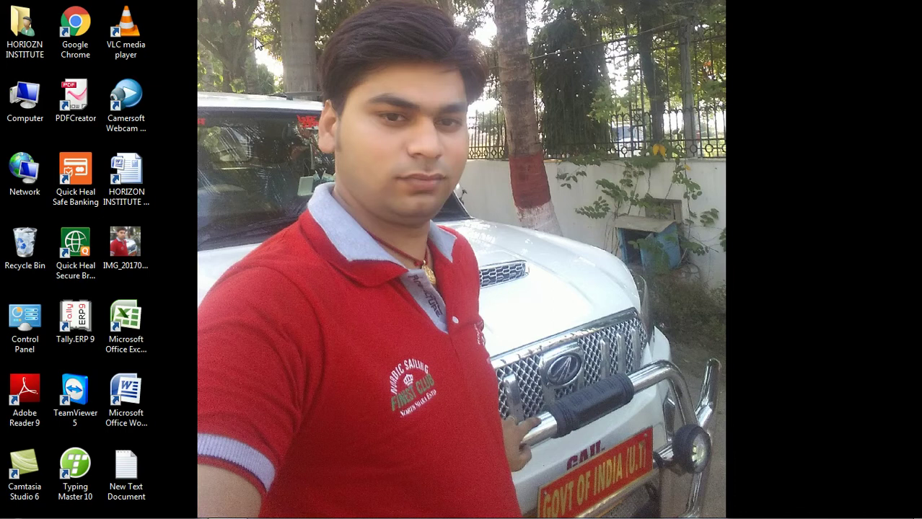
- Try the HORIZON INSTITUTE shortcut twice, dismiss both errors, then launch Excel 2007
double_click(142, 189)
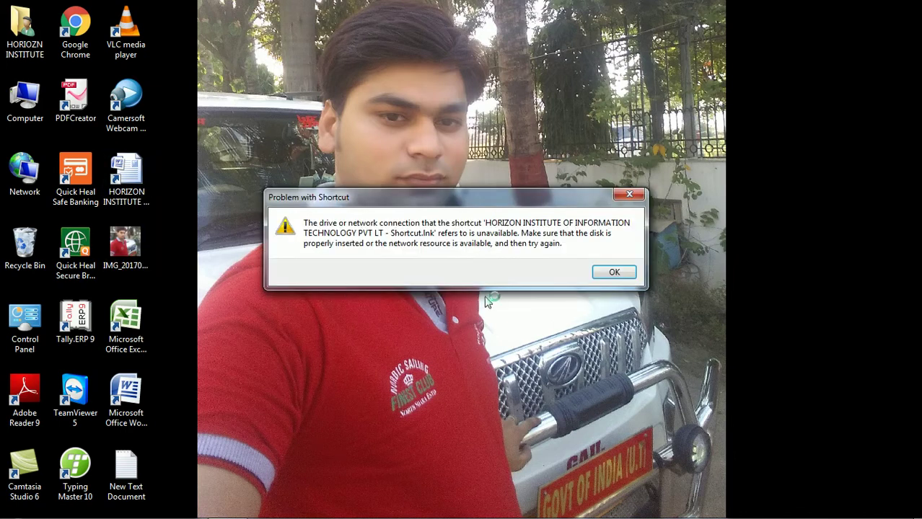
click(604, 275)
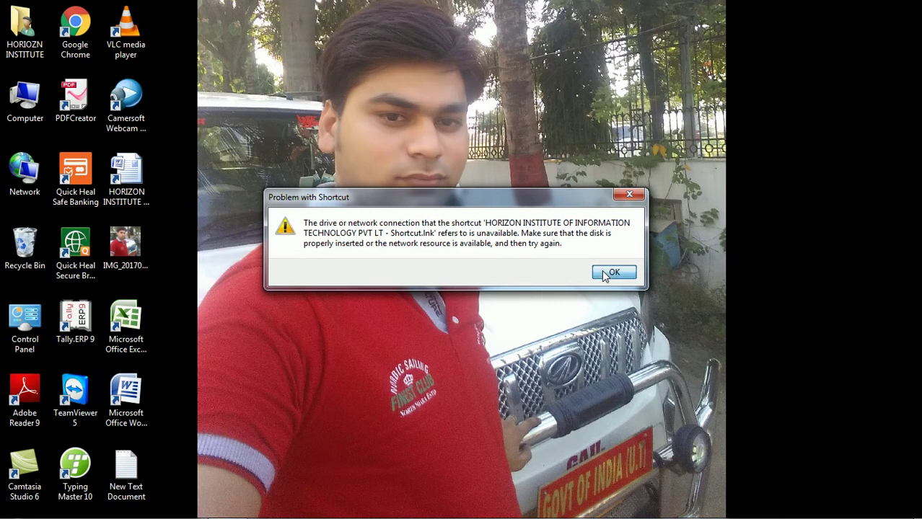
right_click(132, 194)
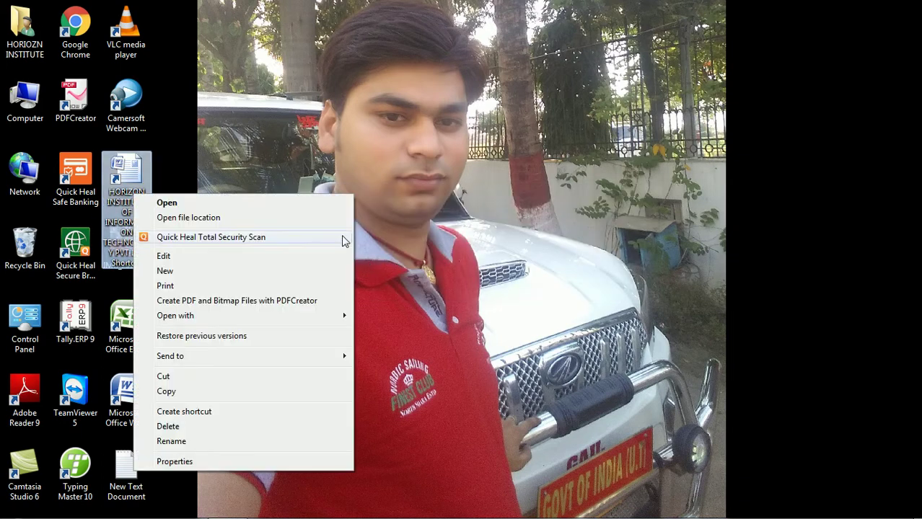
click(203, 206)
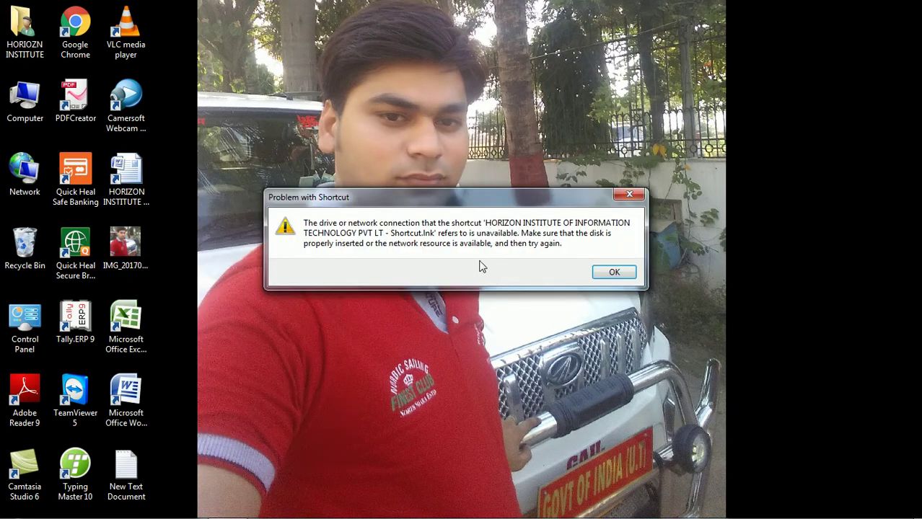
click(613, 272)
double_click(137, 328)
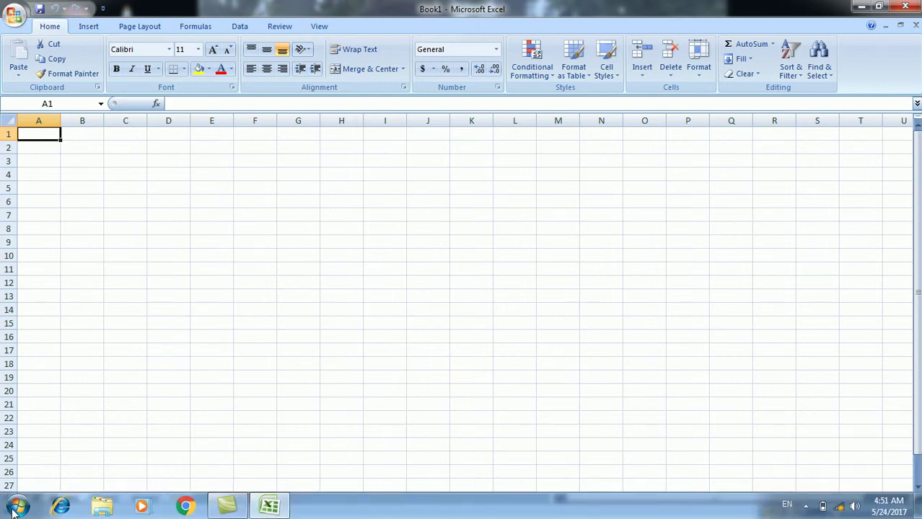
- Launch Character Map from Accessories > System Tools and move it over the sheet
click(16, 507)
click(18, 446)
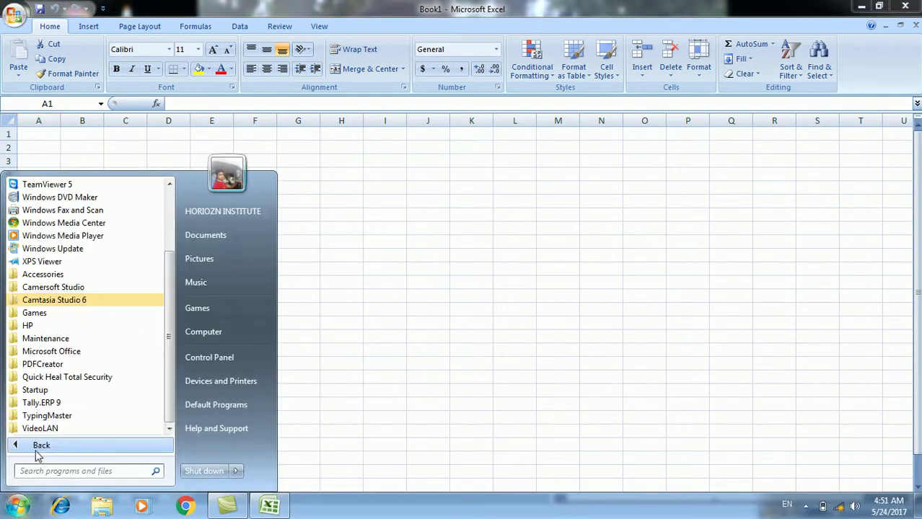
click(42, 274)
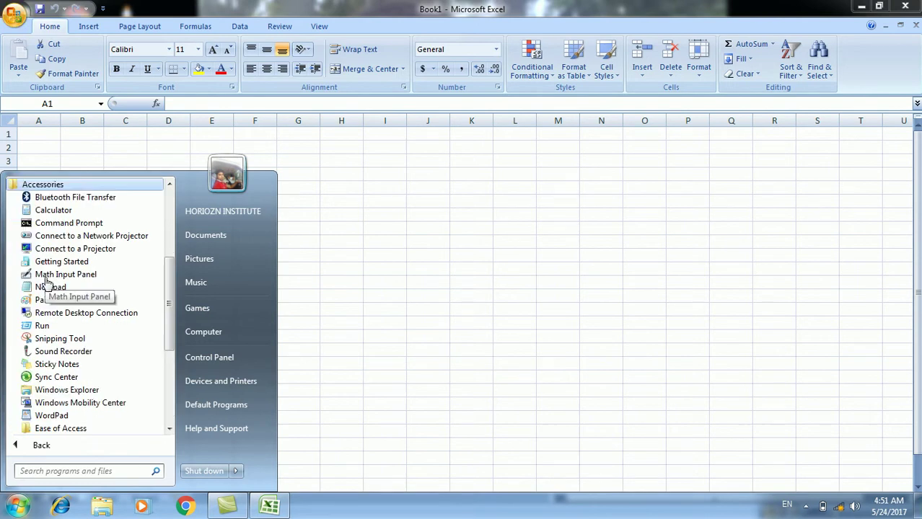
scroll(90, 413, down, 3)
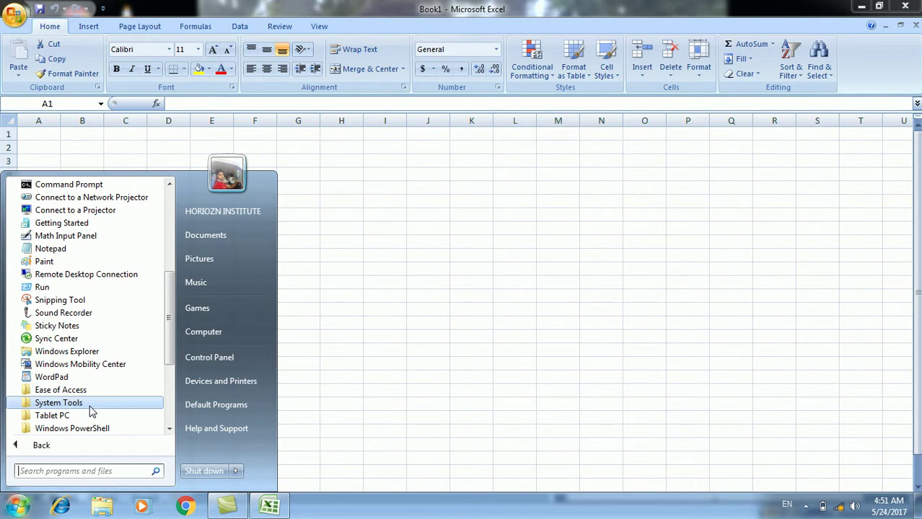
click(90, 411)
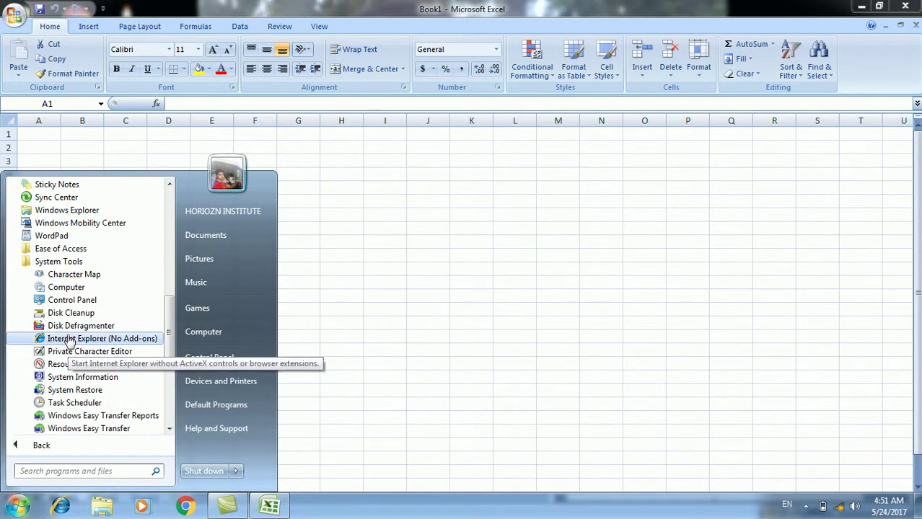
click(72, 275)
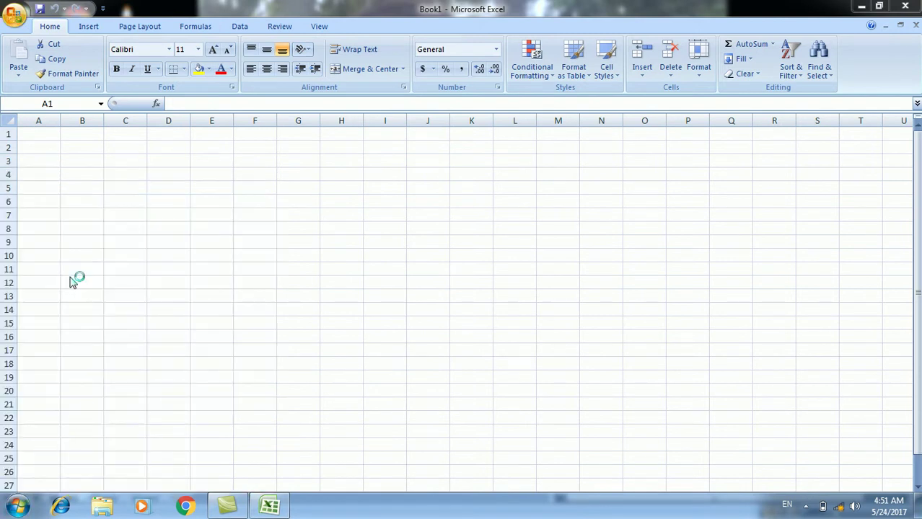
drag(207, 63, 546, 109)
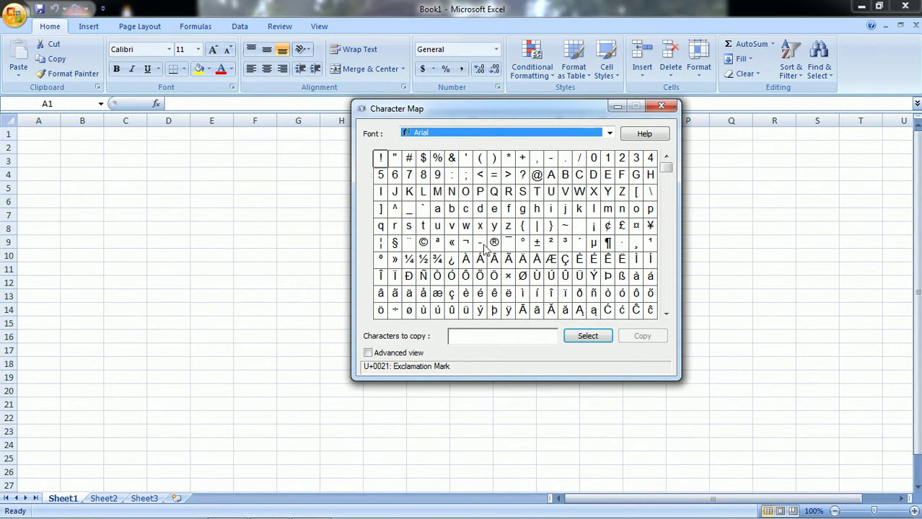
- Copy the Latin Letter Bilabial Click ʘ (U+0298) in Character Map, then return to Excel
click(665, 314)
click(665, 315)
click(666, 315)
click(665, 314)
click(665, 315)
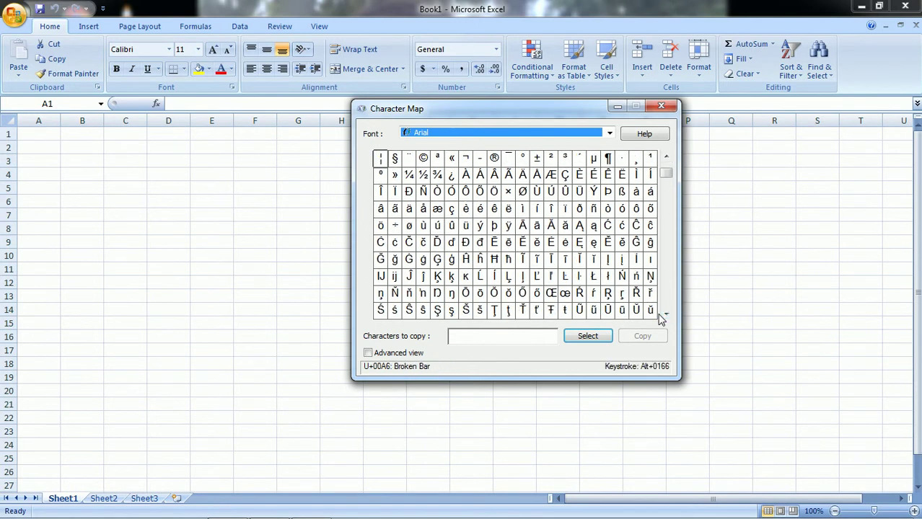
drag(666, 178, 666, 205)
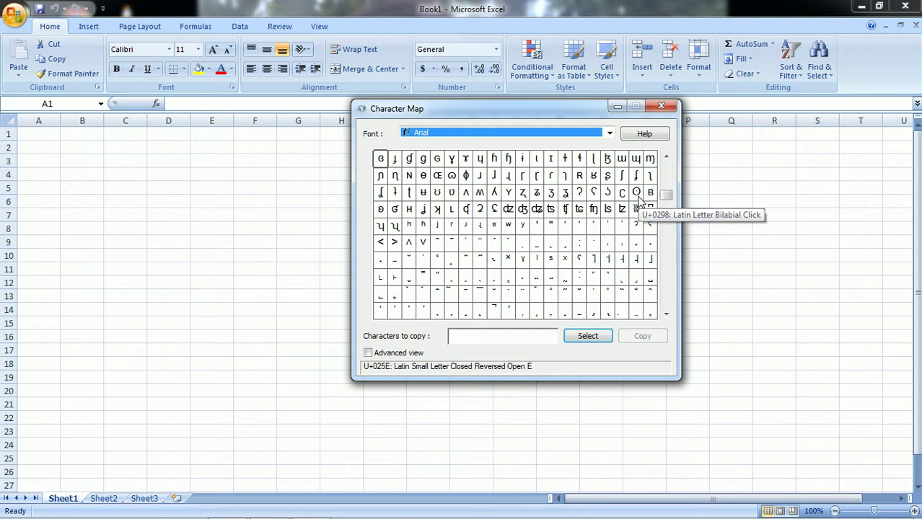
click(637, 199)
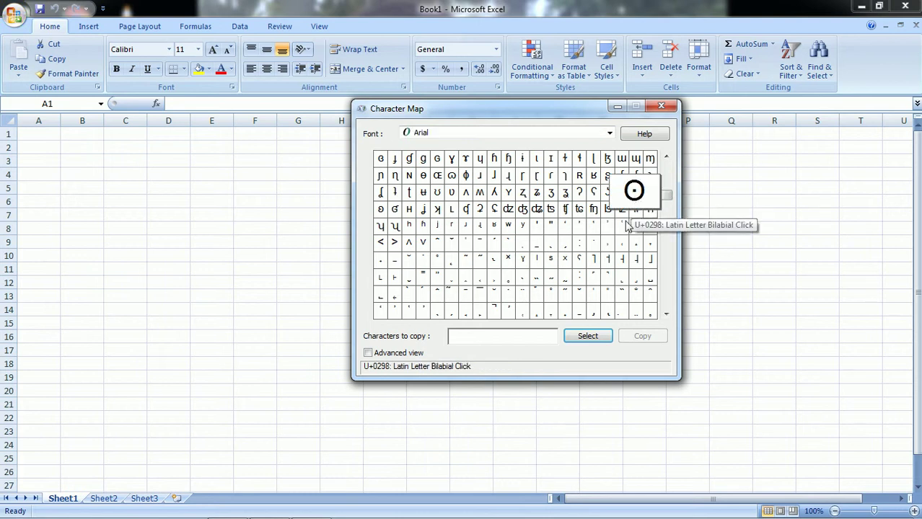
click(589, 335)
click(638, 338)
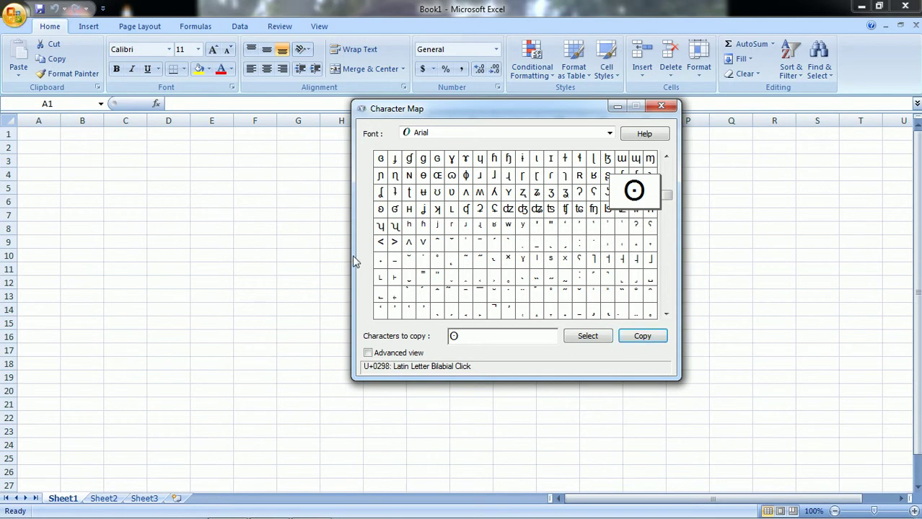
click(51, 136)
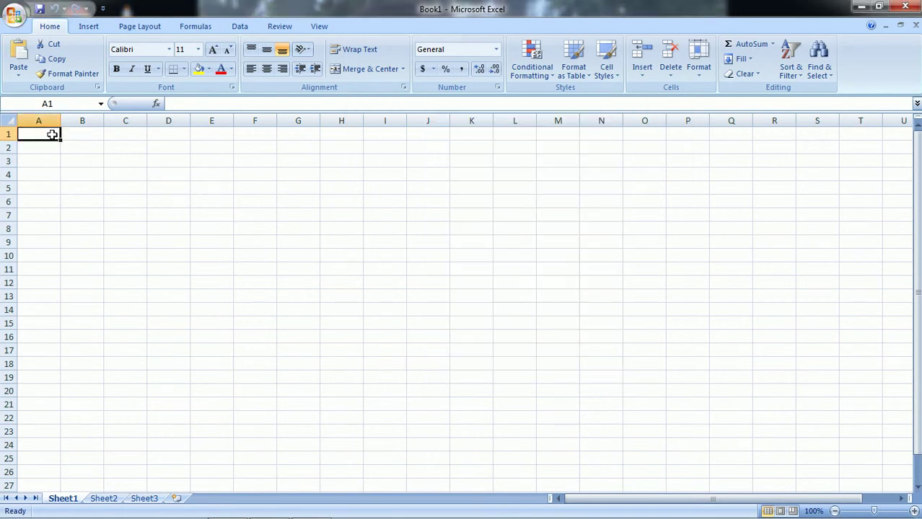
- Paste ʘ into cell A1, erase a stray % from B2, and restore Character Map
click(12, 63)
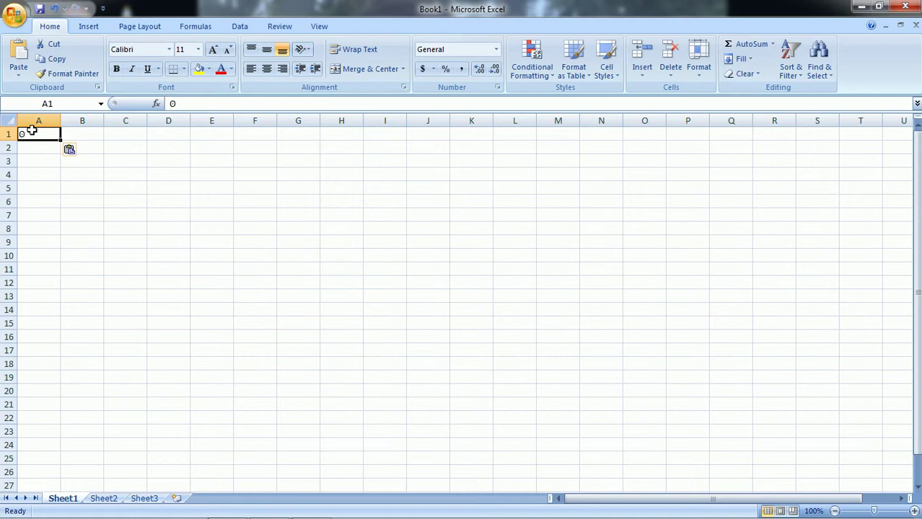
click(90, 146)
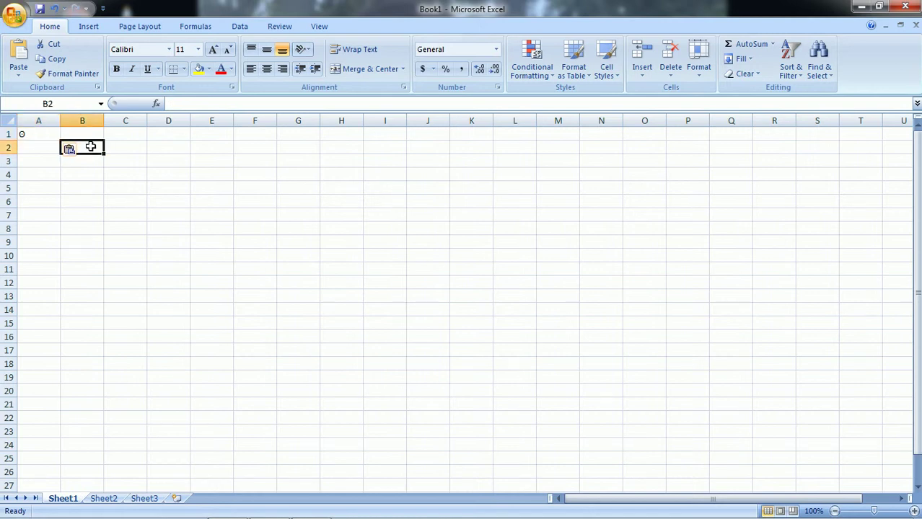
text(%)
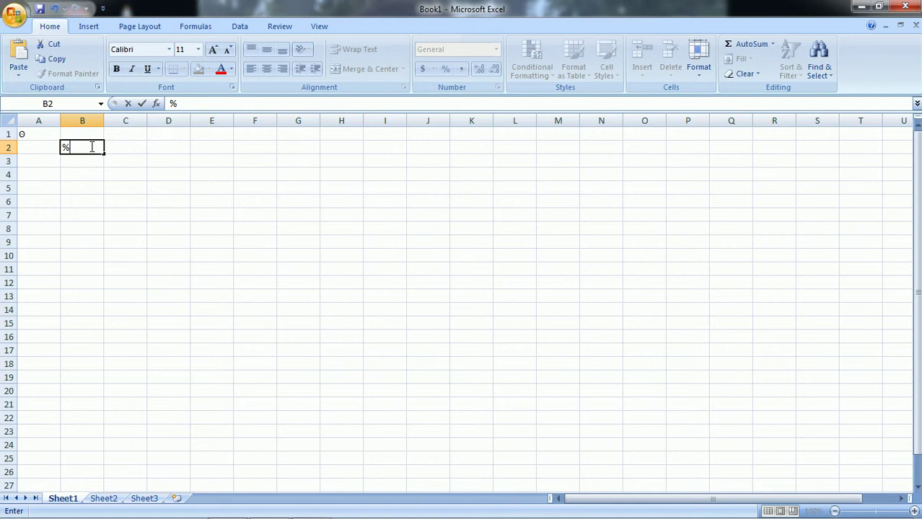
key(BackSpace)
click(310, 507)
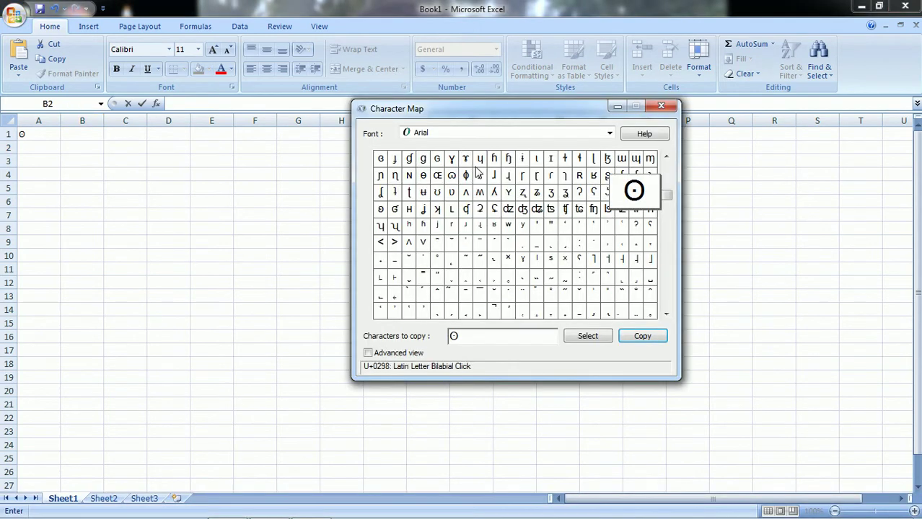
- Copy the Bell MT @ (U+0040) in Character Map and paste it into cell B2
click(609, 134)
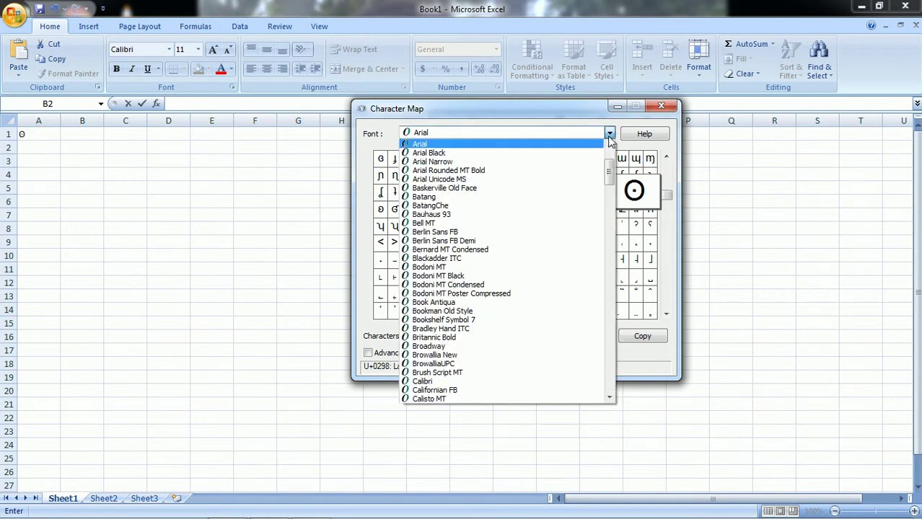
click(504, 224)
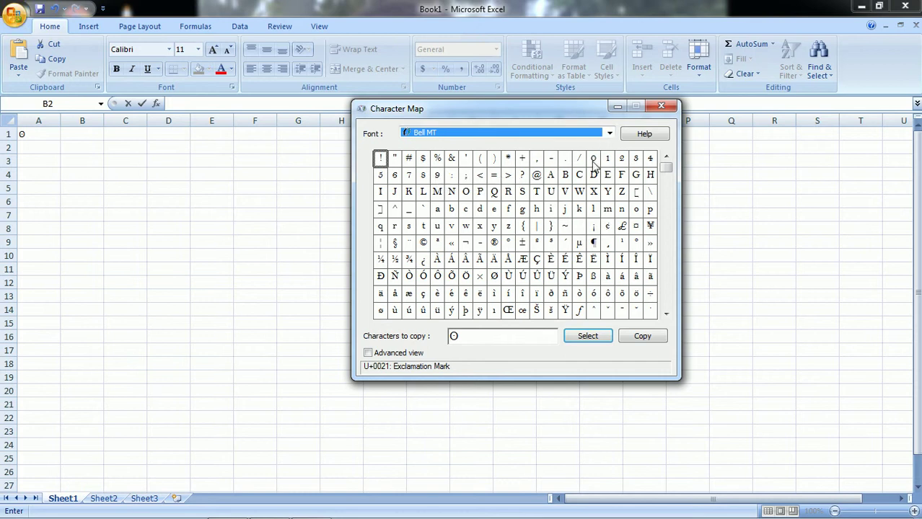
click(537, 178)
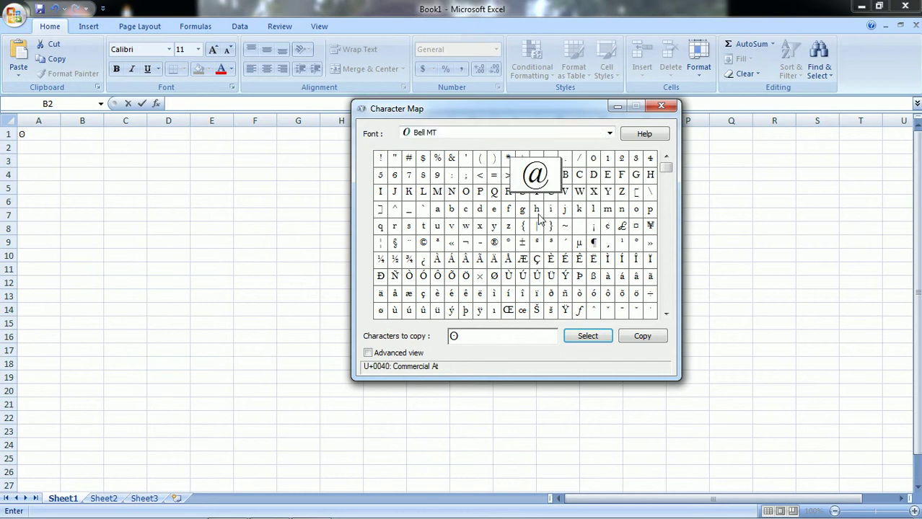
click(473, 335)
key(BackSpace)
click(569, 338)
click(637, 339)
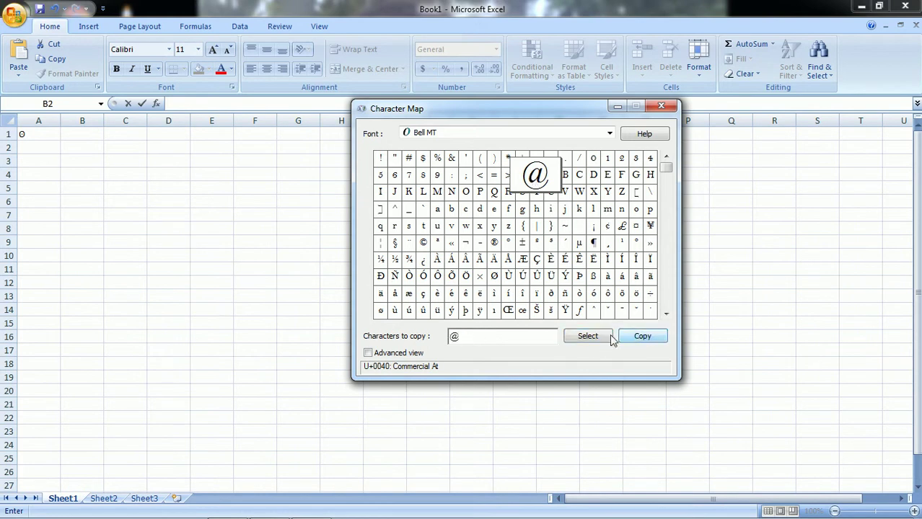
click(132, 149)
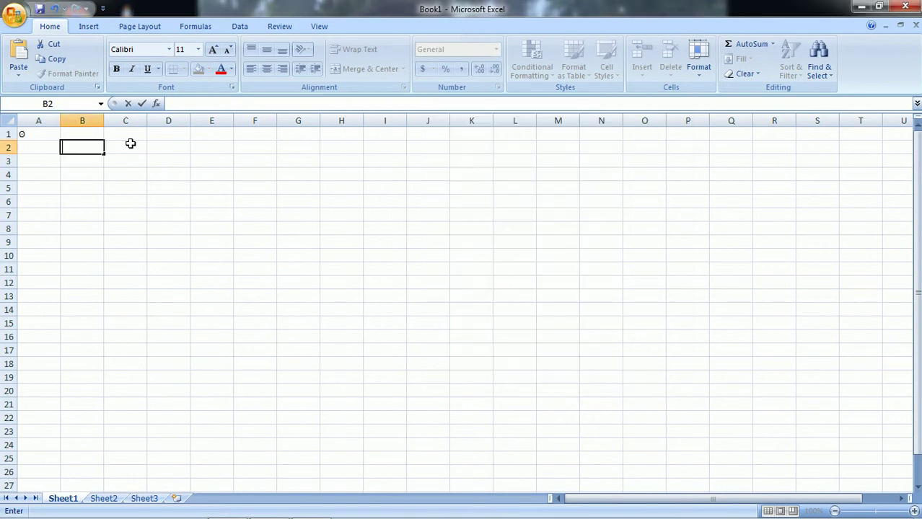
click(19, 57)
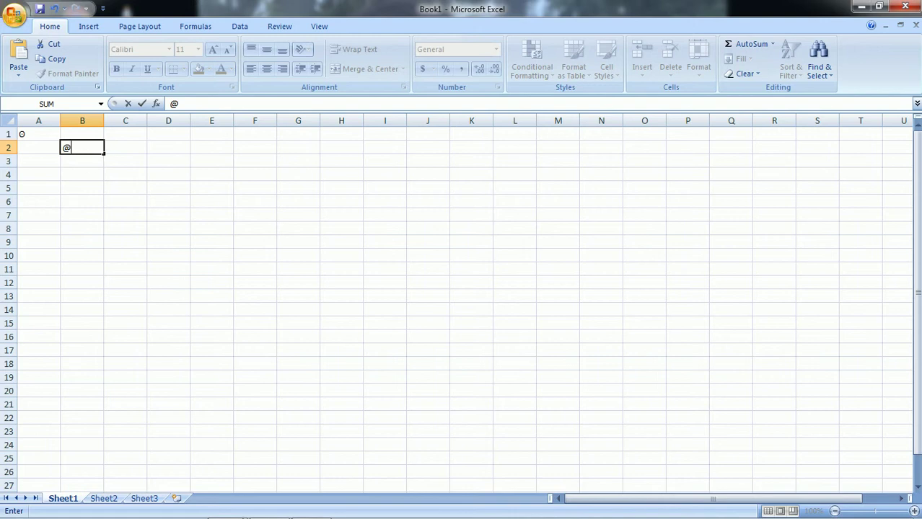
- Reopen Character Map, browse its font list keeping Bell MT, then close it
click(330, 508)
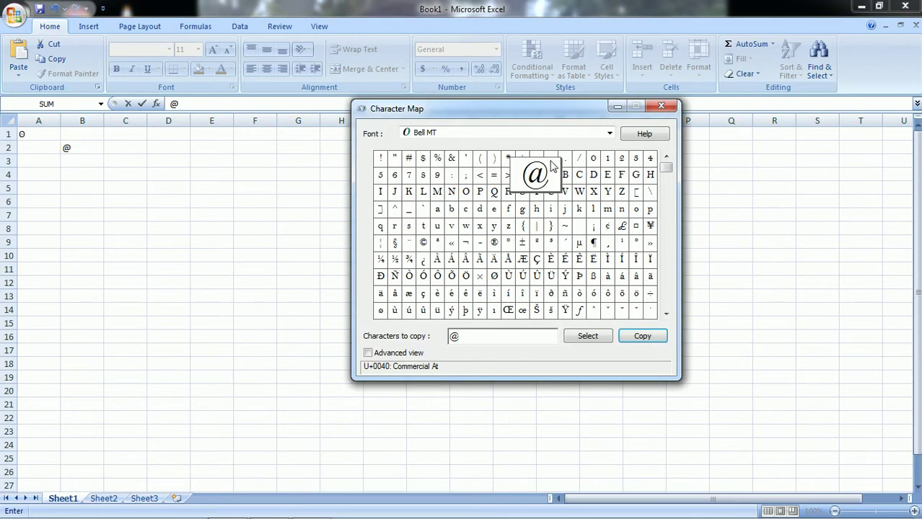
click(609, 133)
drag(609, 179, 601, 261)
click(662, 107)
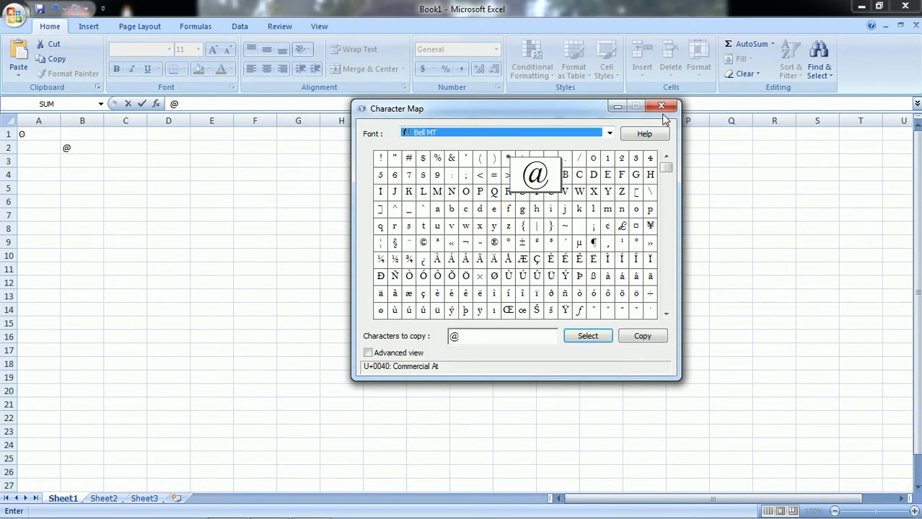
click(660, 106)
click(16, 505)
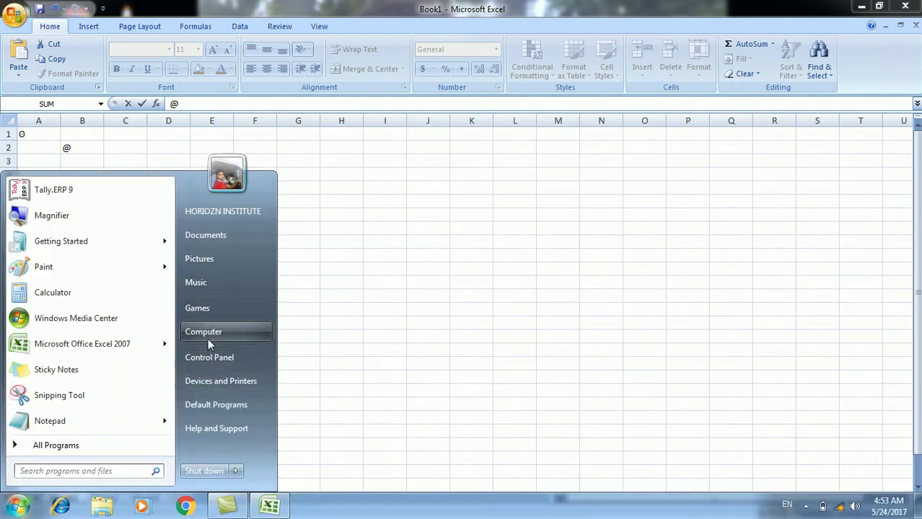
- Open Local Disk (D:) from Computer and enter the BitLocker password, retyping it after rejection
click(203, 332)
double_click(339, 101)
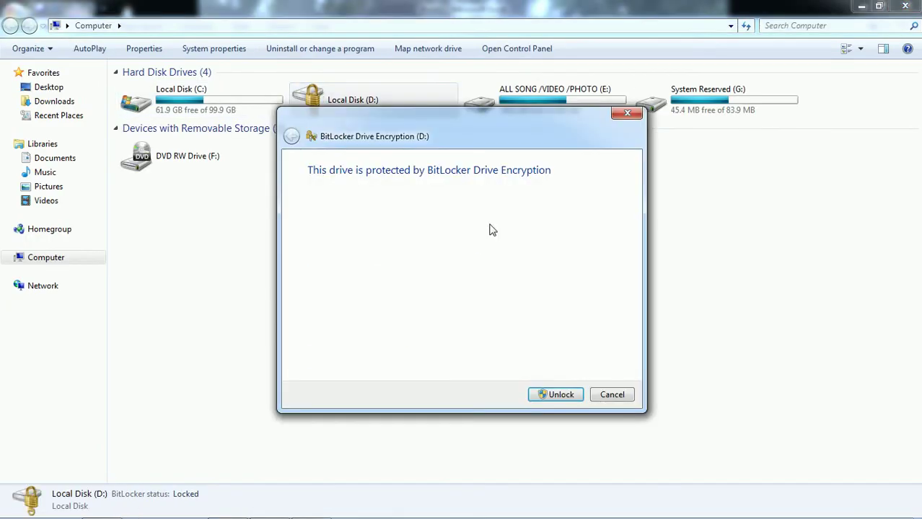
text(•••••••••)
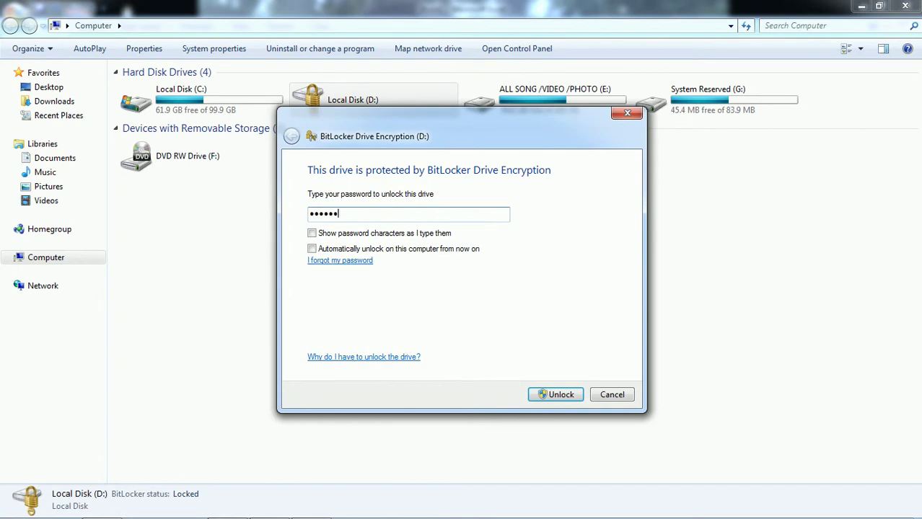
key(Return)
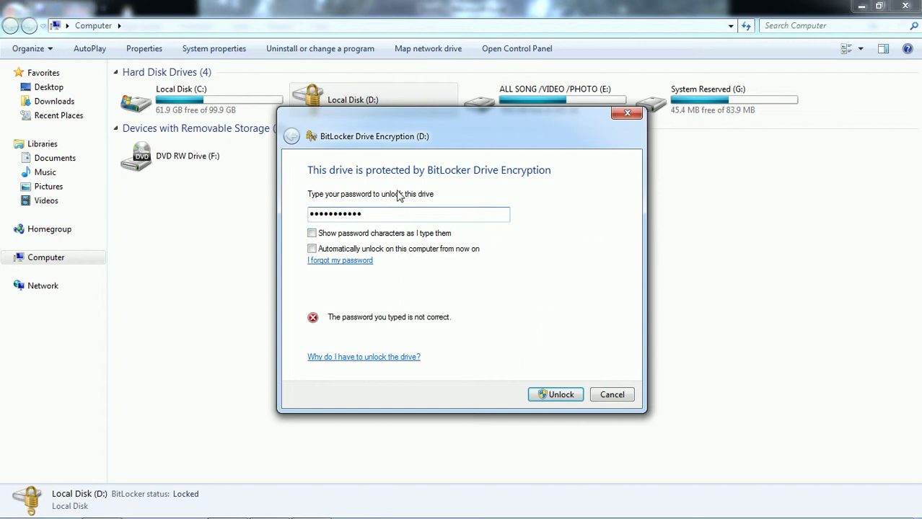
drag(405, 216, 267, 211)
key(BackSpace)
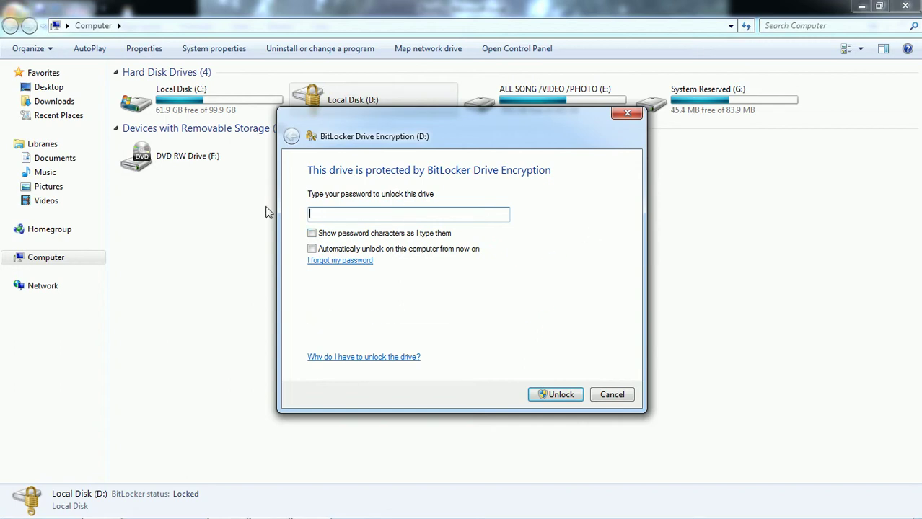
text(•••••••••)
key(Return)
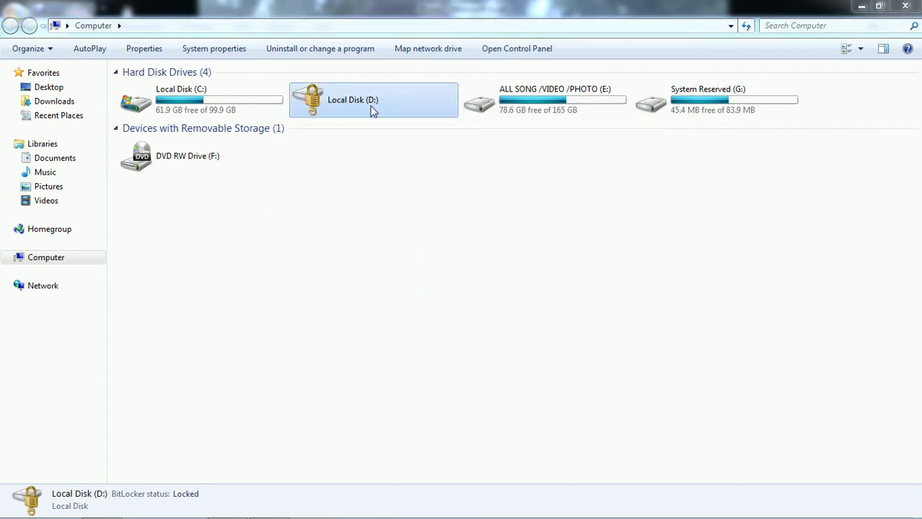
- Browse D: to ALL SOFTWER > ALL FONT > Hindi Fonts, dismissing AutoPlay
double_click(371, 110)
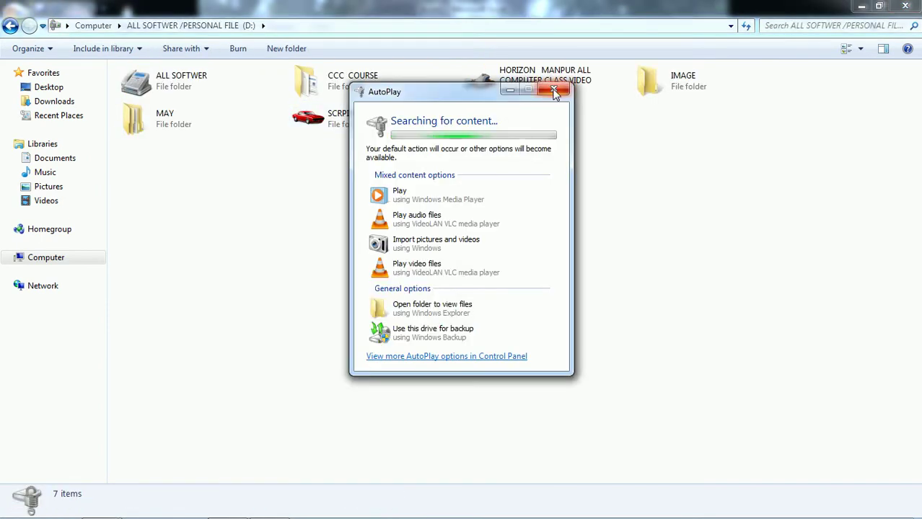
click(551, 89)
click(548, 92)
double_click(166, 80)
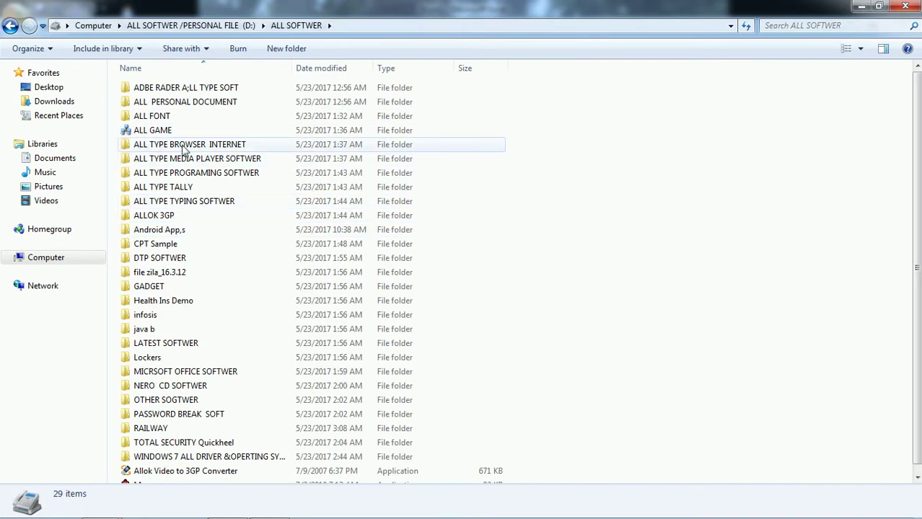
double_click(165, 117)
double_click(170, 119)
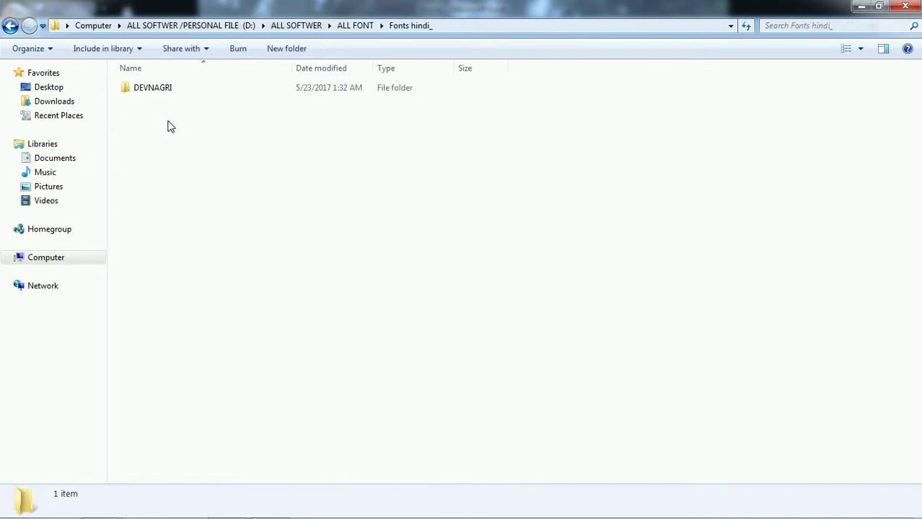
key(BackSpace)
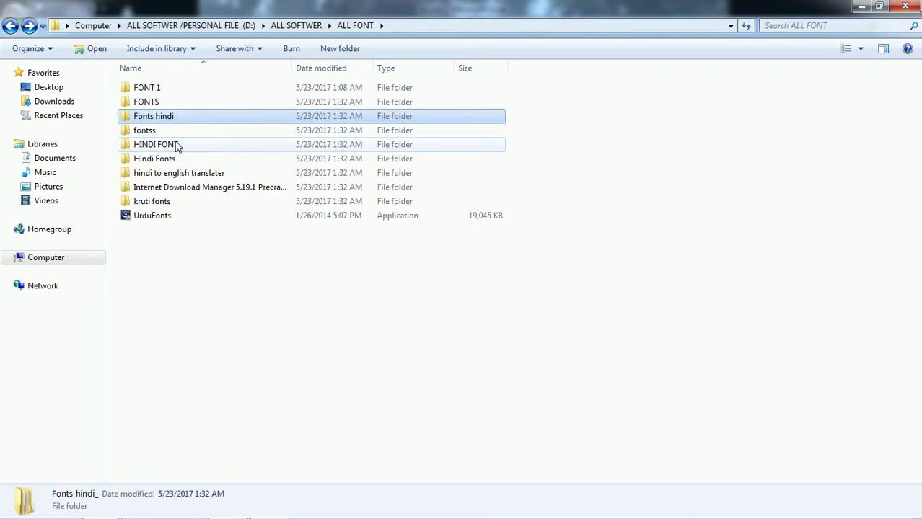
double_click(176, 146)
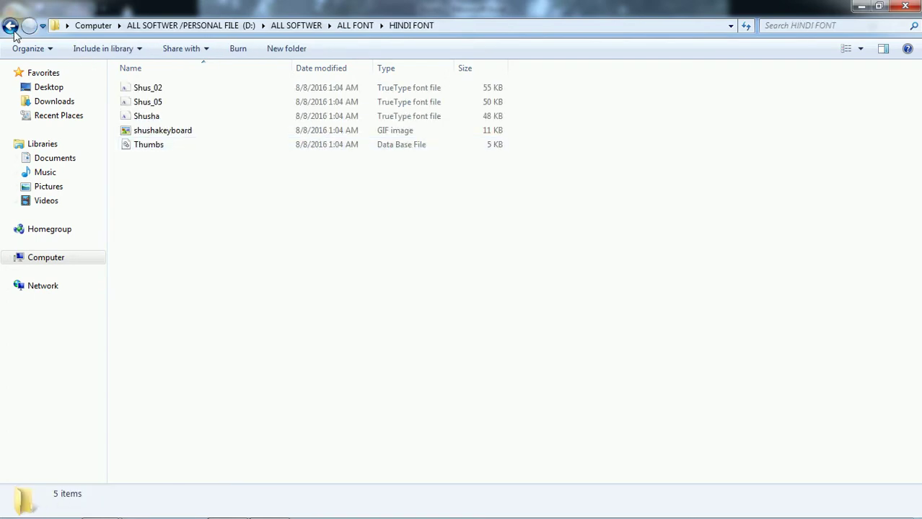
click(10, 26)
click(156, 161)
double_click(157, 162)
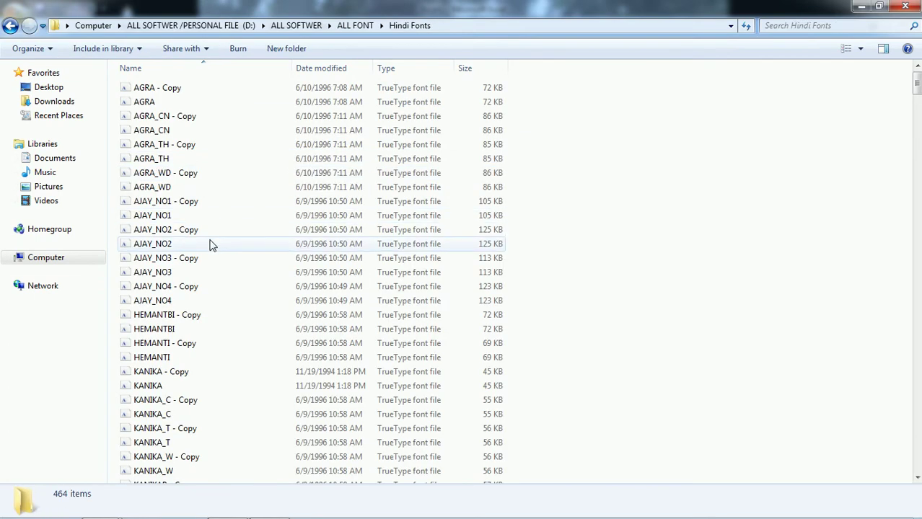
- Install all 464 Hindi fonts, replacing already-installed ones for every item
key(ctrl+a)
right_click(206, 215)
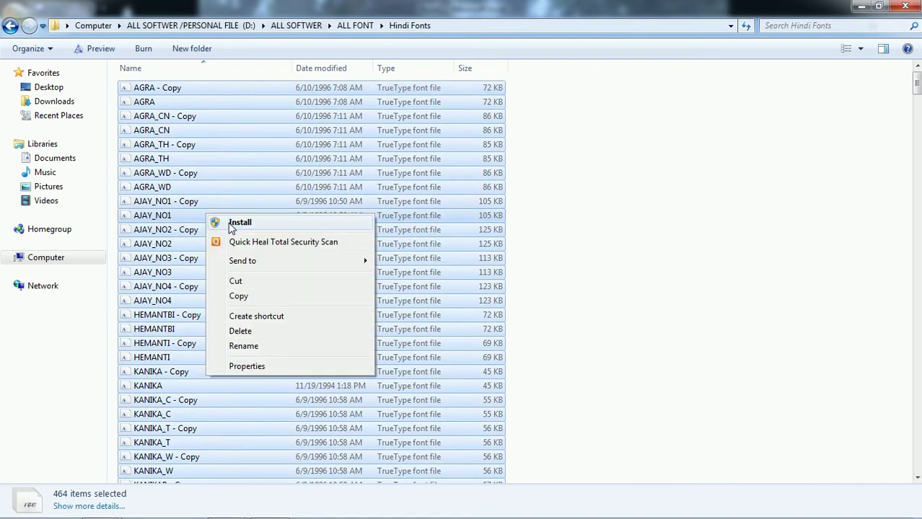
click(239, 222)
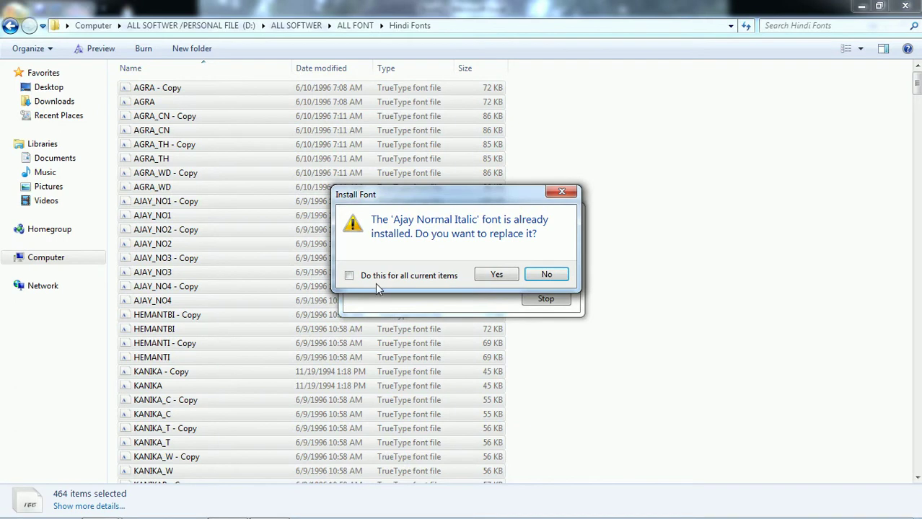
click(385, 281)
click(495, 276)
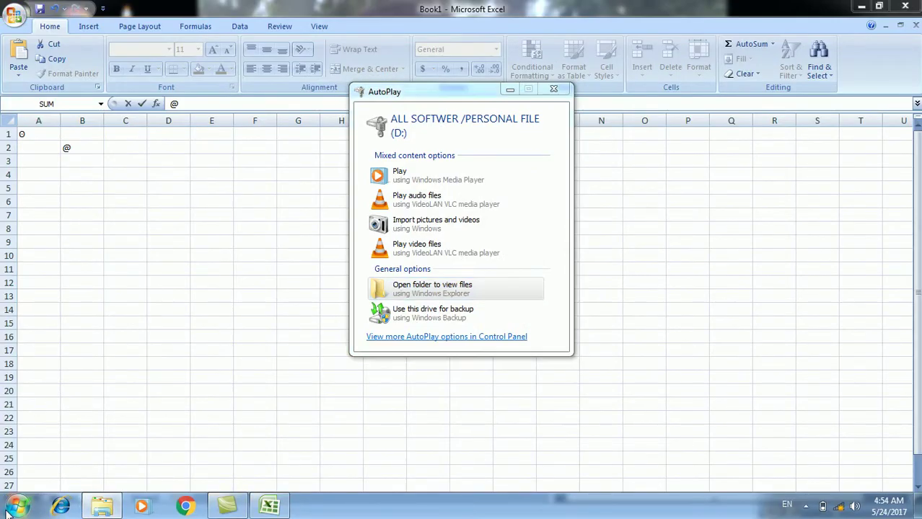
- Launch Character Map by searching 'CHAR' from the Start menu
click(21, 507)
click(30, 471)
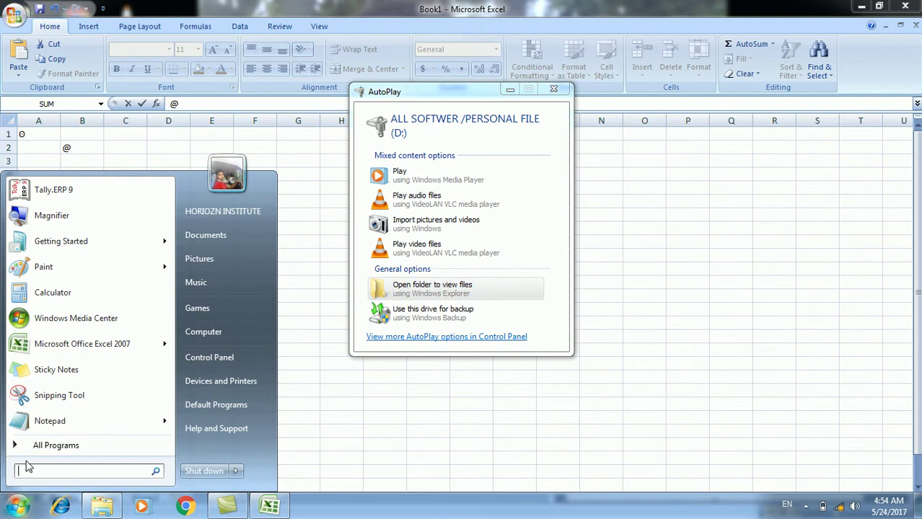
text(CHAR)
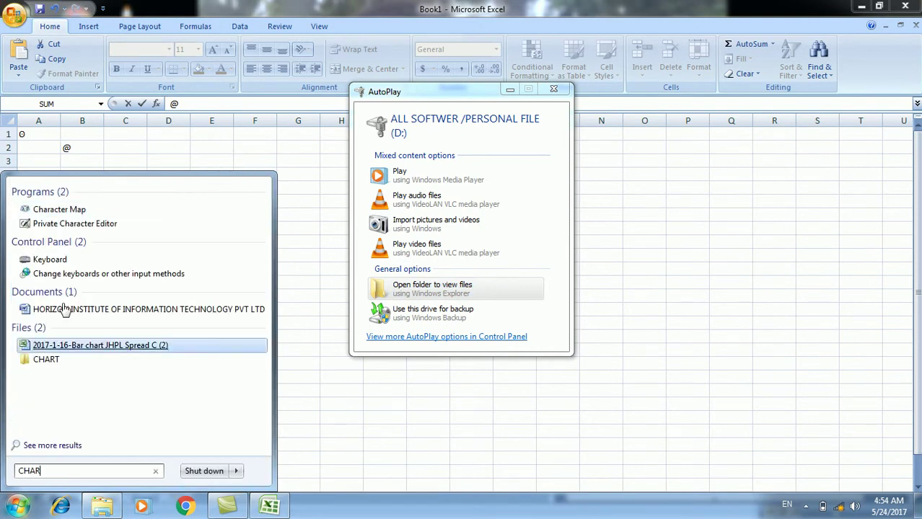
click(81, 210)
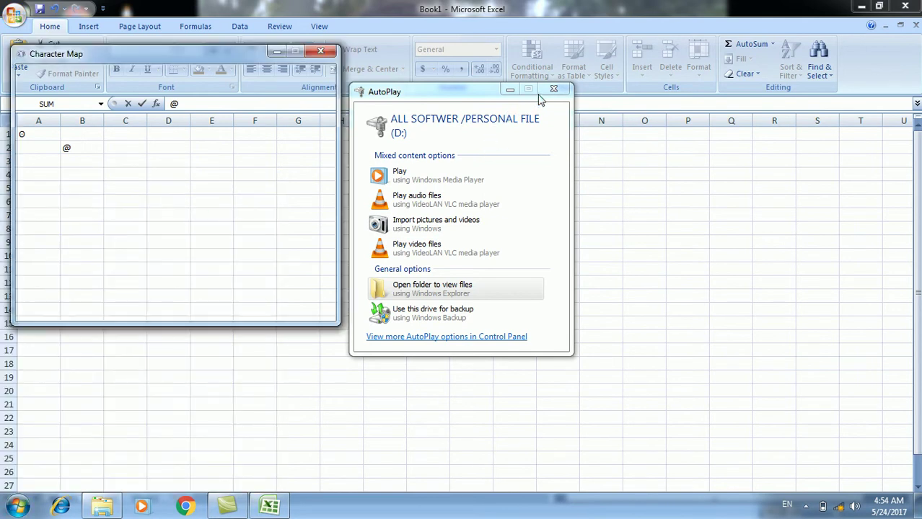
- Copy the रु glyph from the Kruti Dev 010 font and return to Excel
click(268, 78)
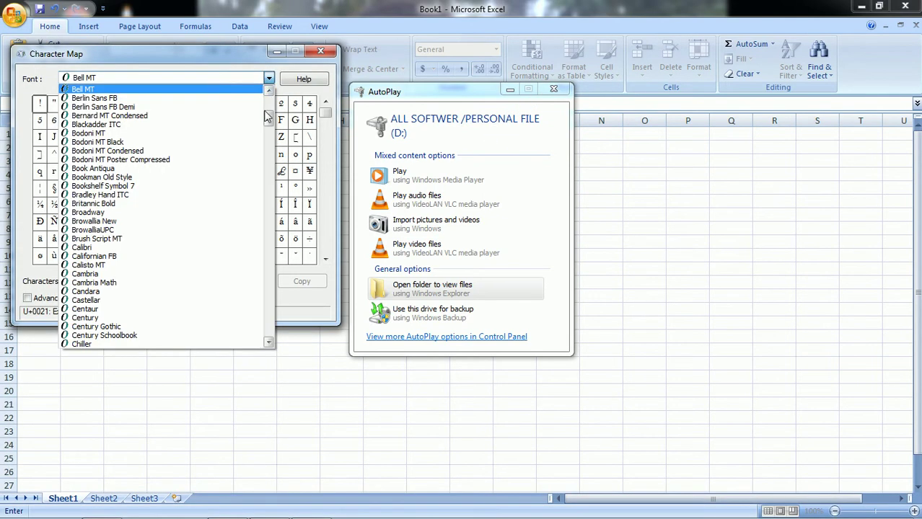
drag(268, 122, 269, 183)
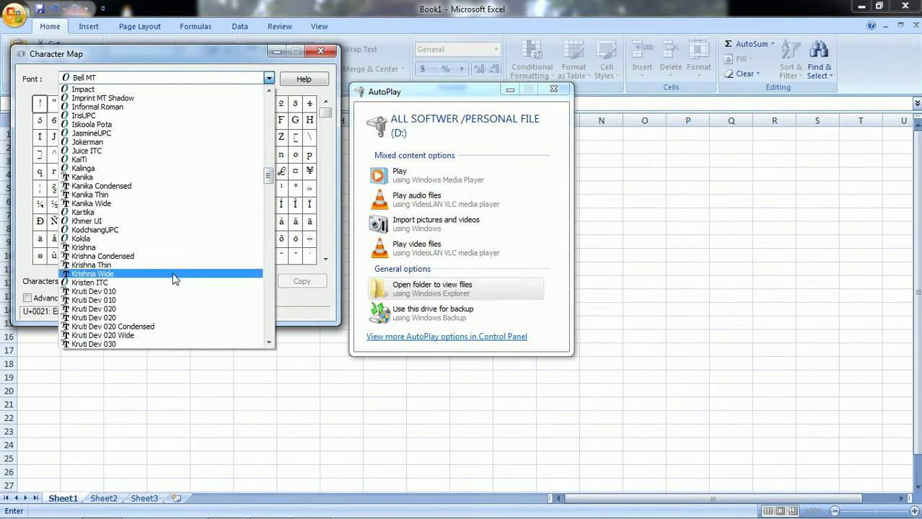
click(141, 295)
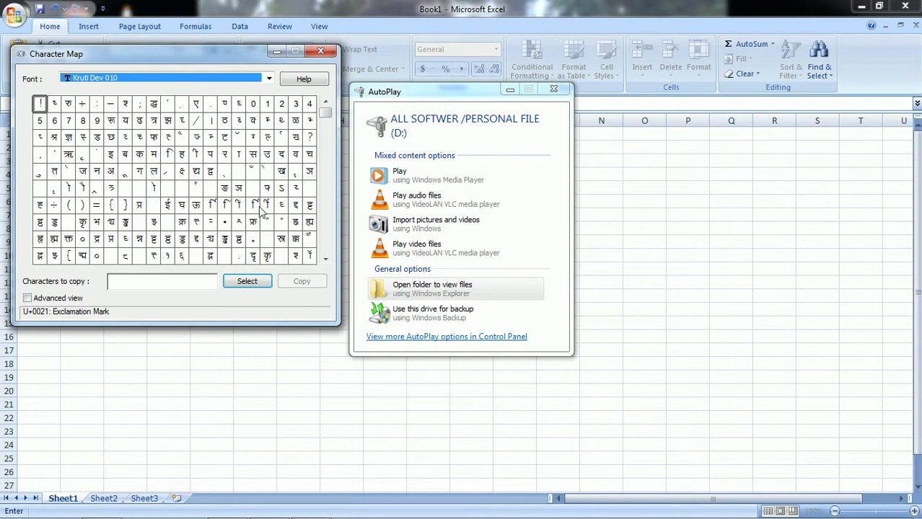
click(112, 121)
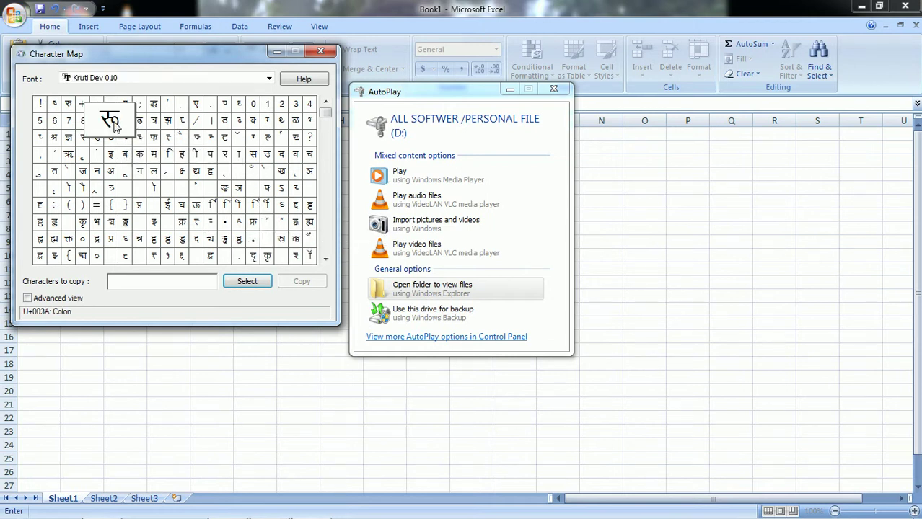
click(244, 281)
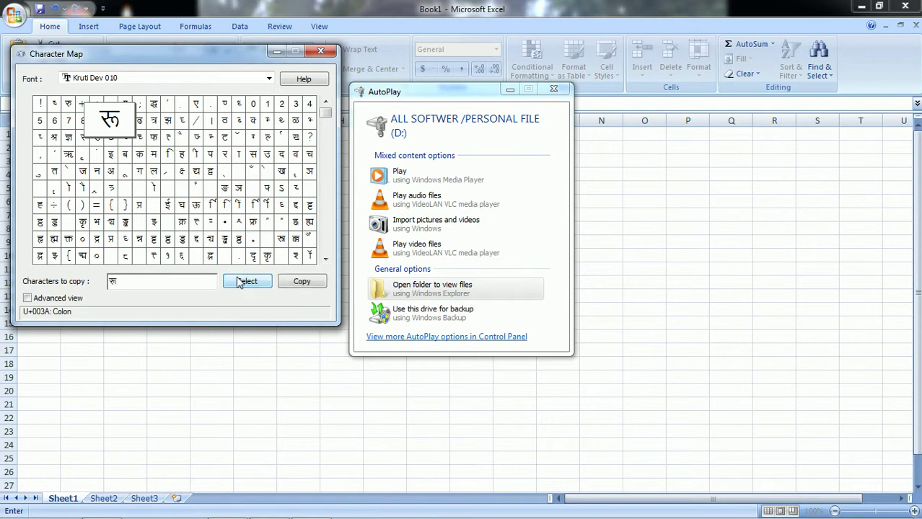
click(298, 283)
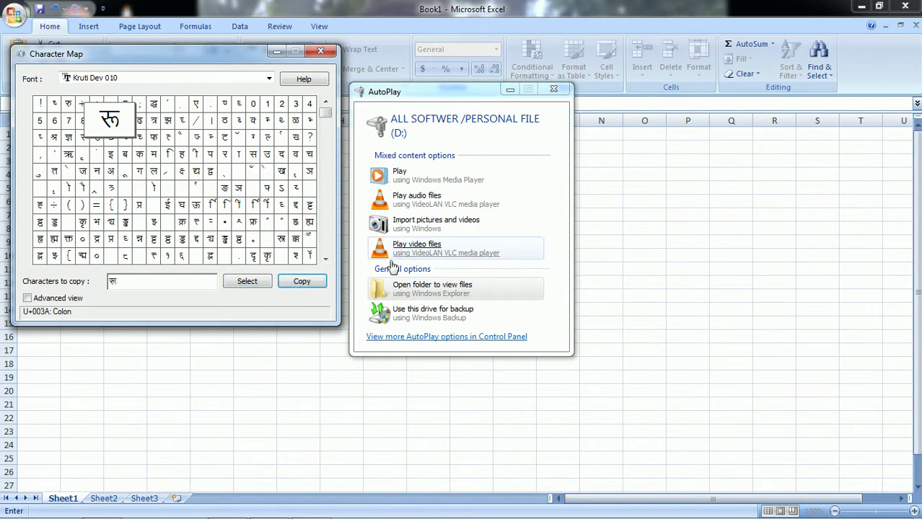
click(259, 356)
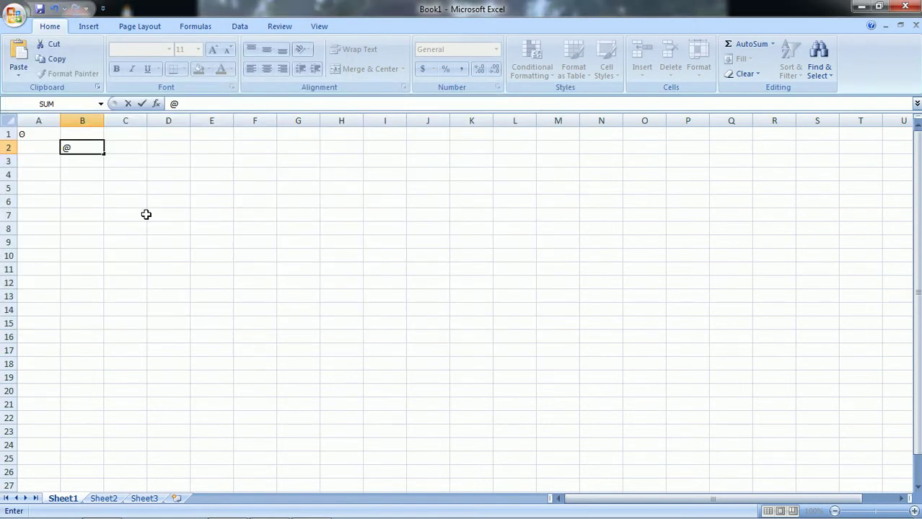
- Clear the @ from cell B2 and make a first attempt at choosing Kruti Dev 010
key(BackSpace)
click(18, 58)
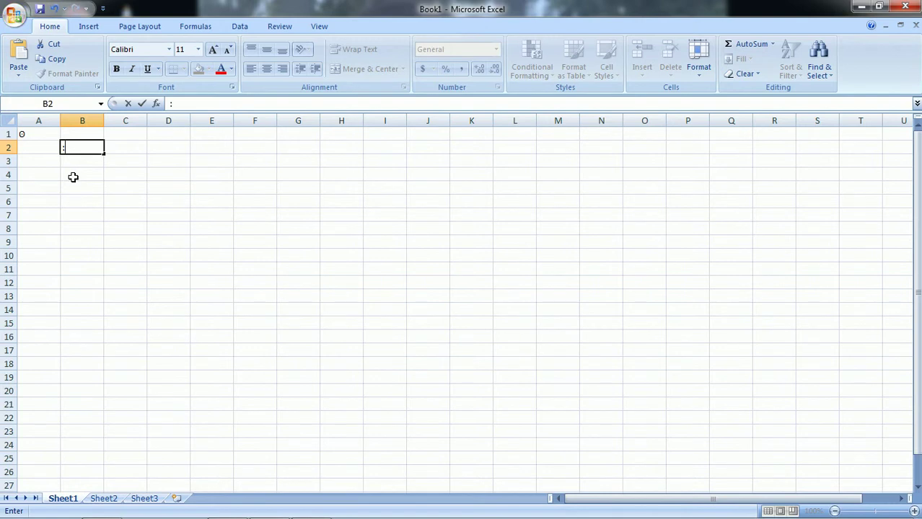
click(170, 50)
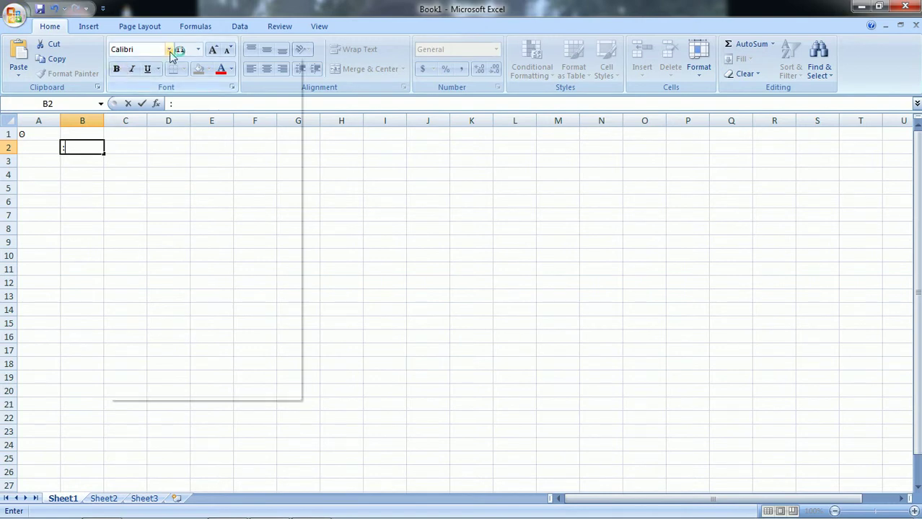
drag(297, 82, 304, 183)
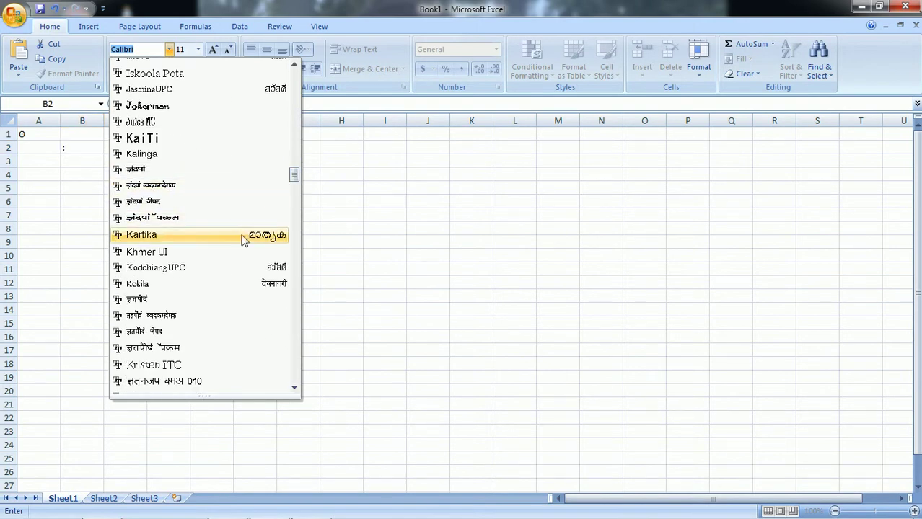
click(212, 382)
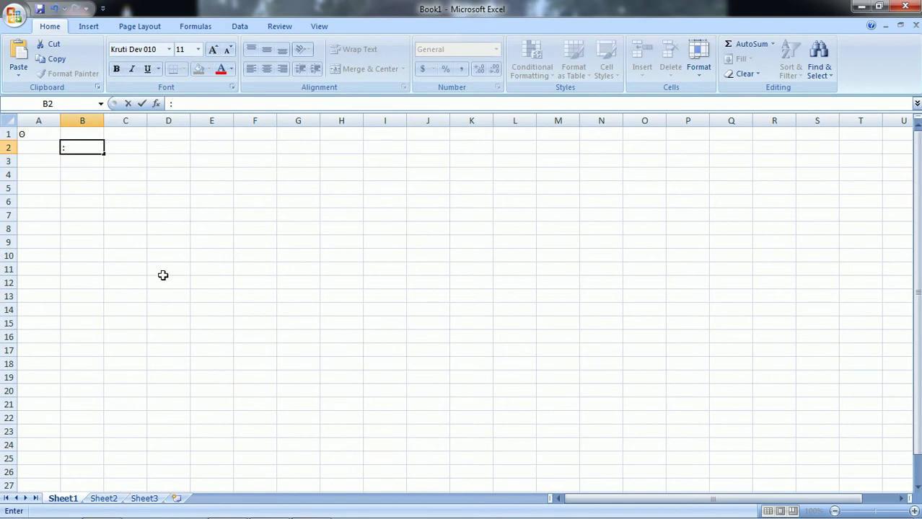
key(Escape)
- Set B2's font to Kruti Dev 010, paste the रु glyph, and bring Character Map back
click(97, 162)
click(89, 149)
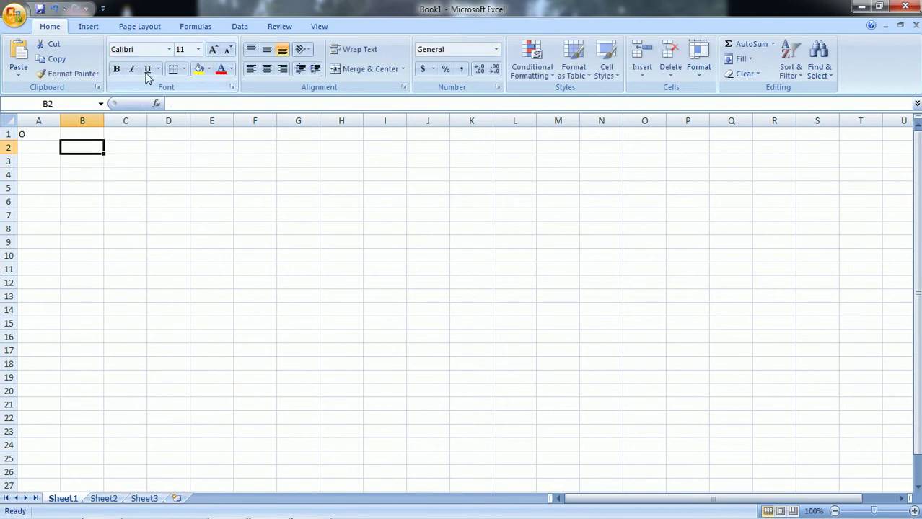
click(169, 49)
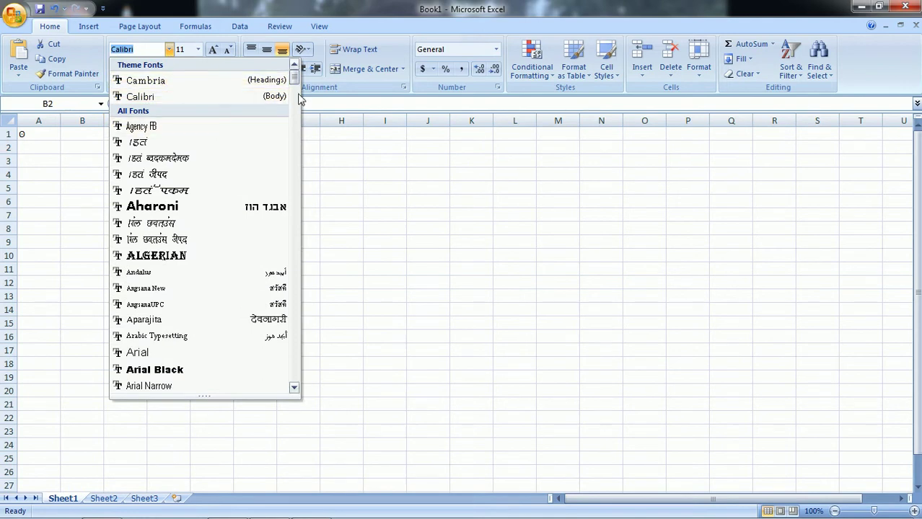
scroll(220, 274, down, 20)
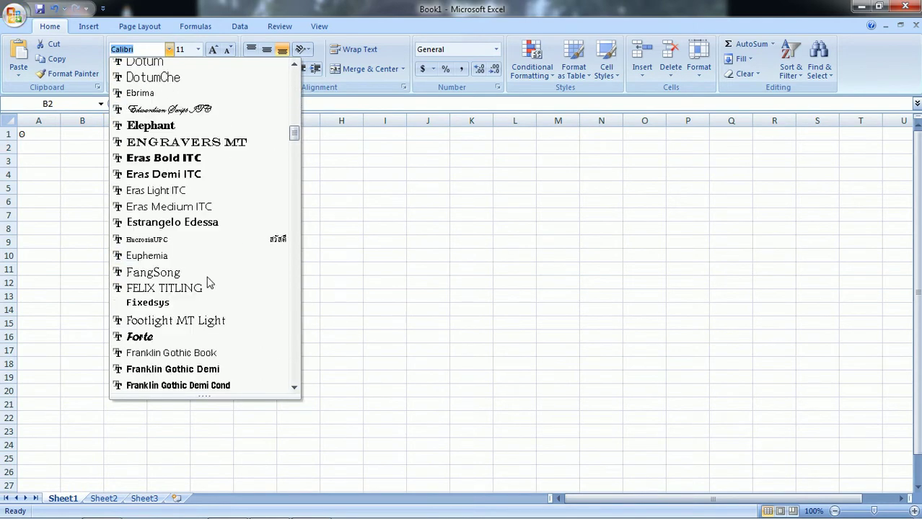
scroll(208, 283, down, 12)
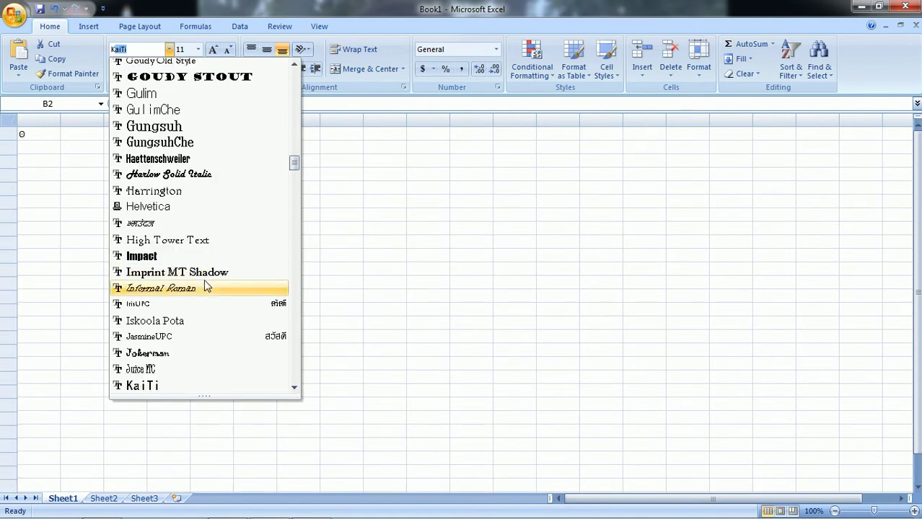
scroll(205, 283, down, 4)
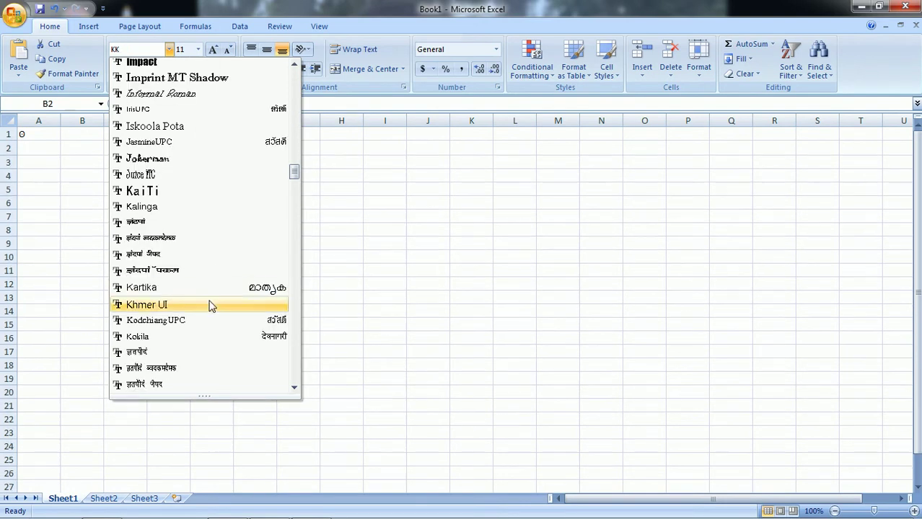
scroll(210, 304, down, 3)
click(203, 295)
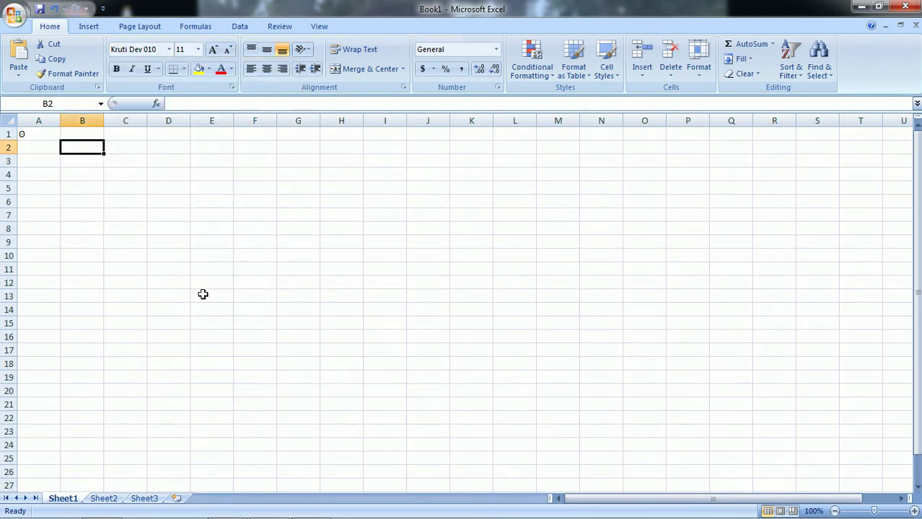
click(22, 67)
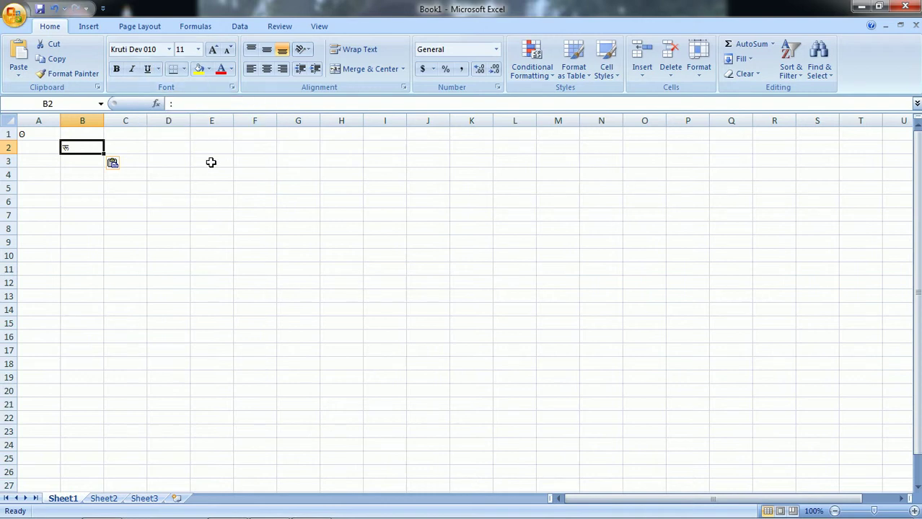
click(203, 183)
click(310, 506)
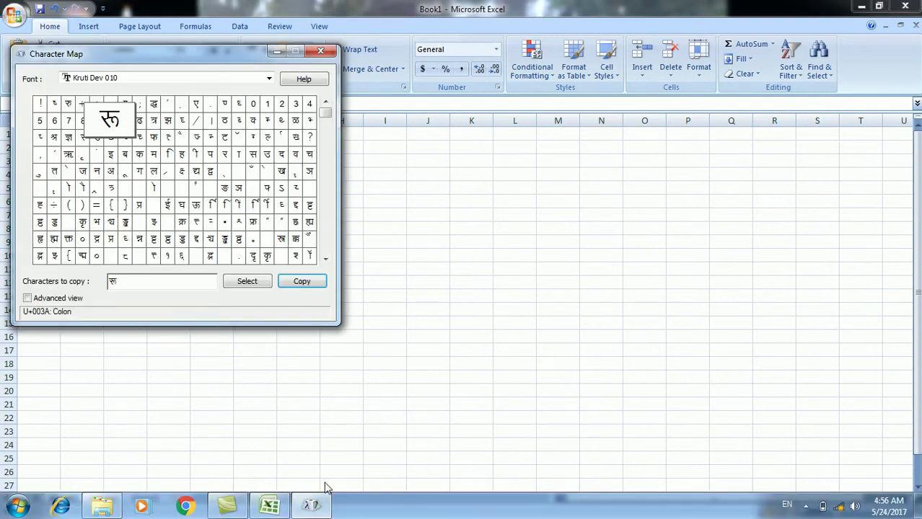
- Switch Character Map's font to Century Gothic
click(269, 79)
drag(268, 189, 247, 136)
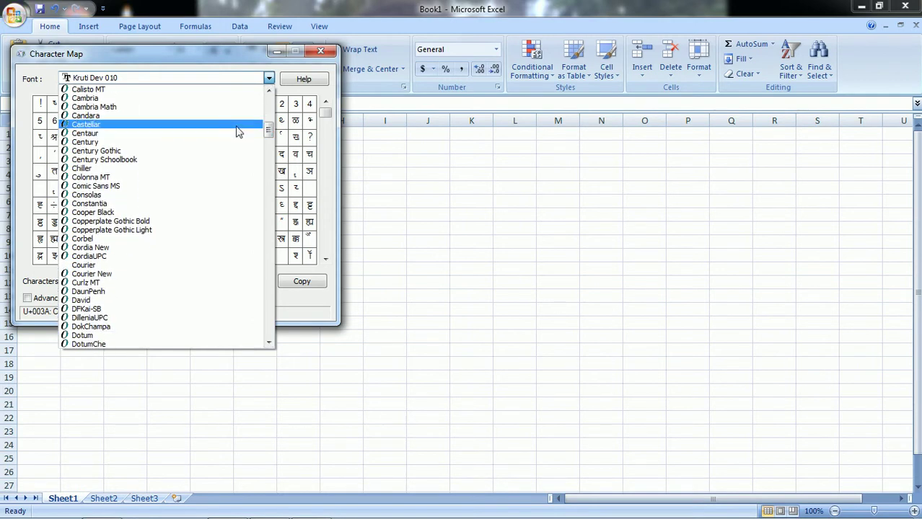
click(103, 151)
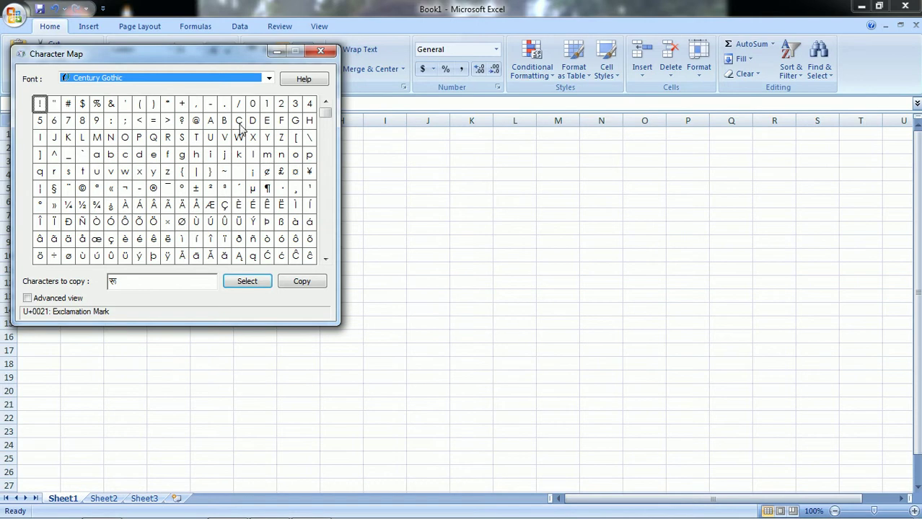
- Copy only the pilcrow sign ¶ to the clipboard and close Character Map
click(267, 189)
click(260, 281)
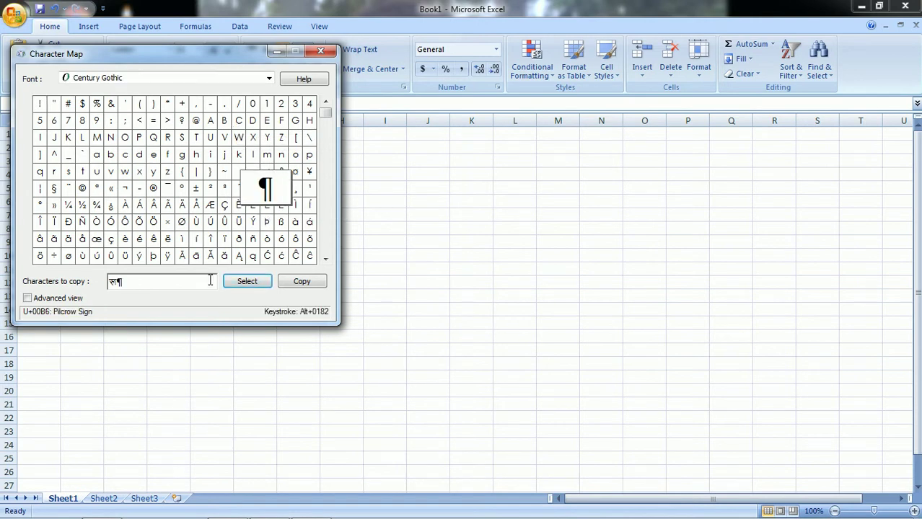
key(BackSpace)
key(BackSpace)
click(246, 281)
click(302, 282)
key(alt+F4)
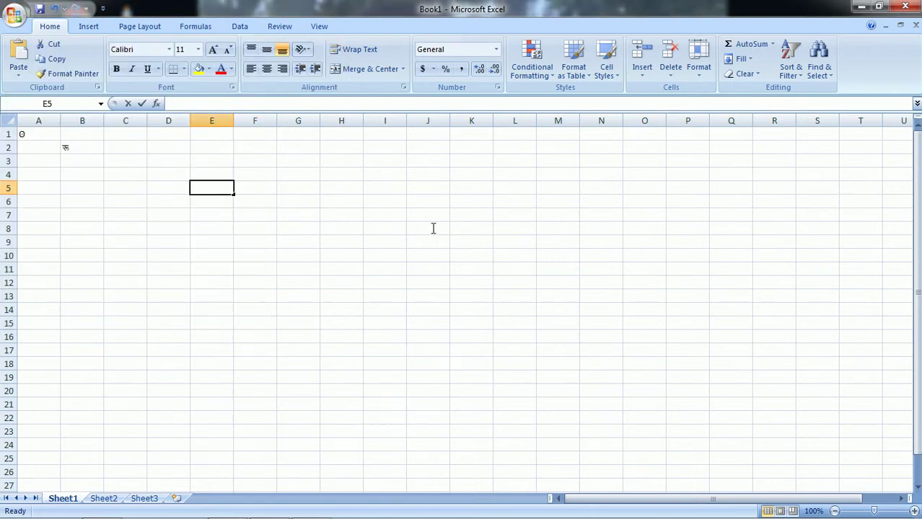
- Paste the pilcrow ¶ into cells G3:G4, accepting the size-mismatch warning
drag(286, 160, 286, 168)
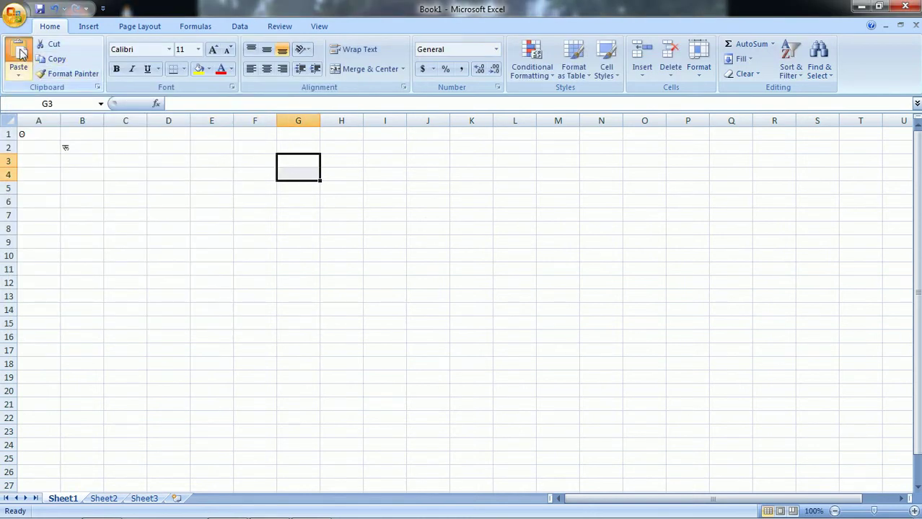
click(19, 52)
click(435, 300)
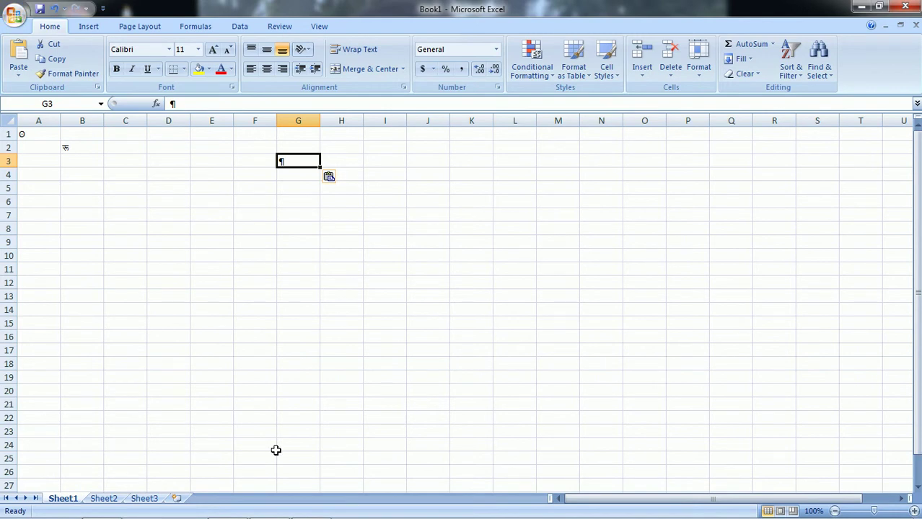
mouse_move(238, 516)
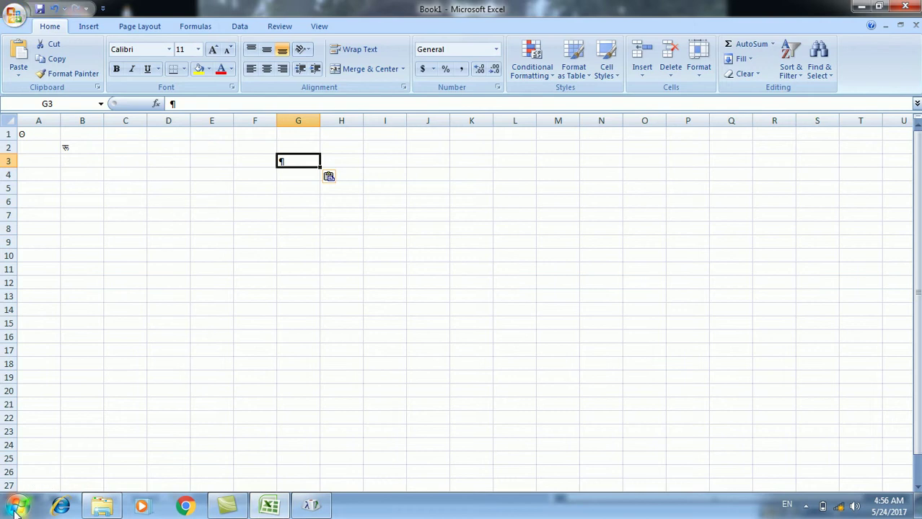
- Launch On-Screen Keyboard from Accessories > Ease of Access
click(19, 509)
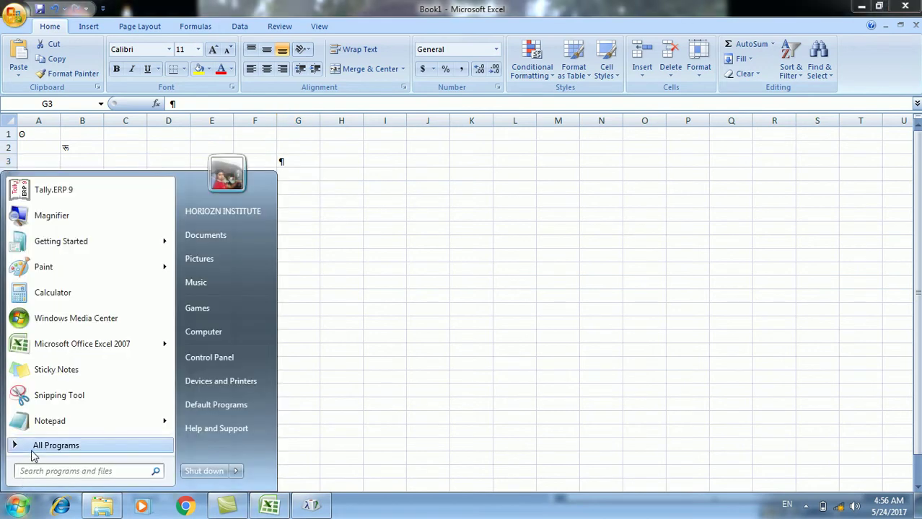
click(33, 446)
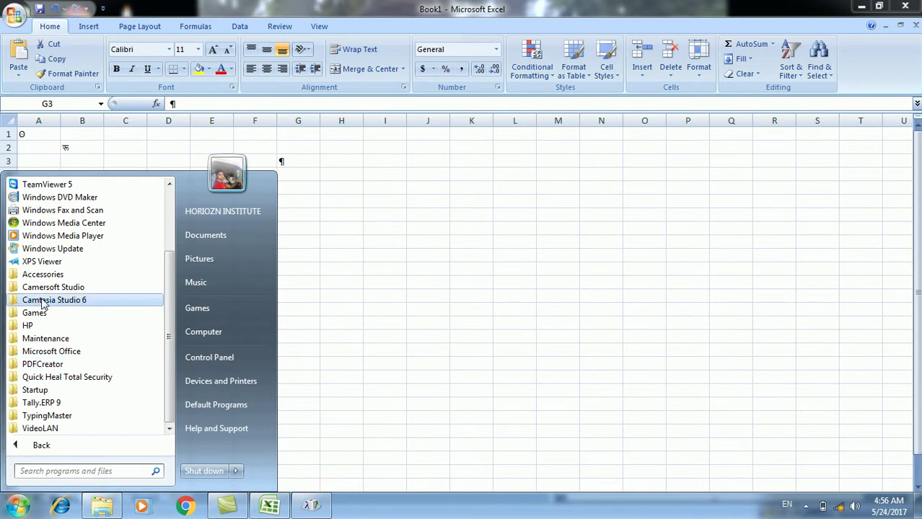
click(38, 274)
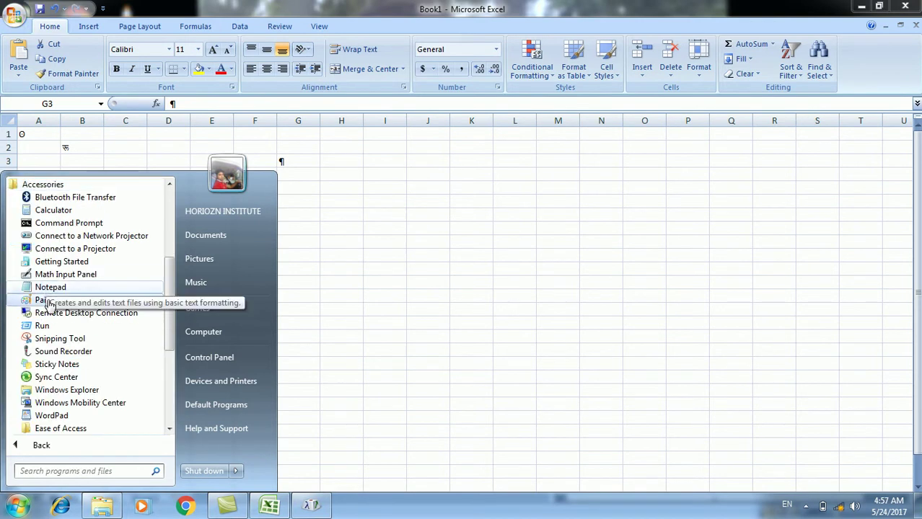
click(62, 429)
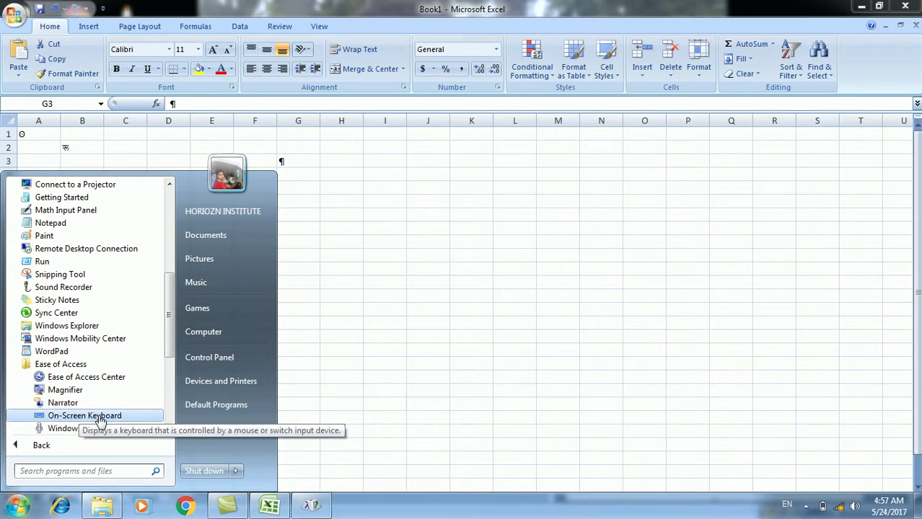
click(99, 417)
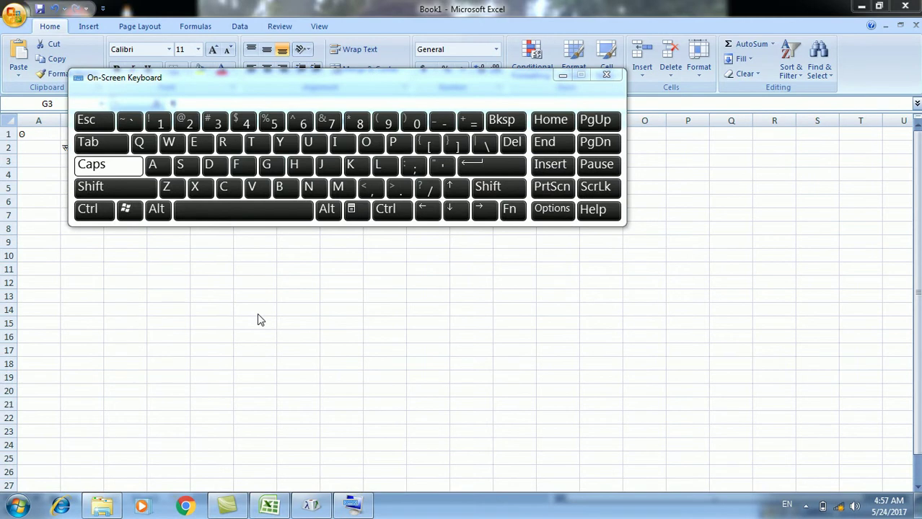
- Type a name into cell D15 with the on-screen keys, fixing one mistaken letter
click(177, 325)
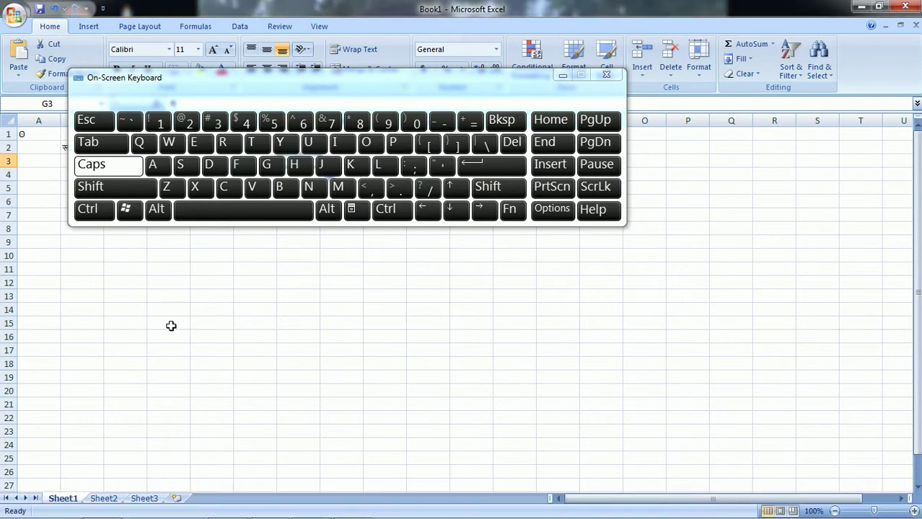
click(152, 166)
click(338, 187)
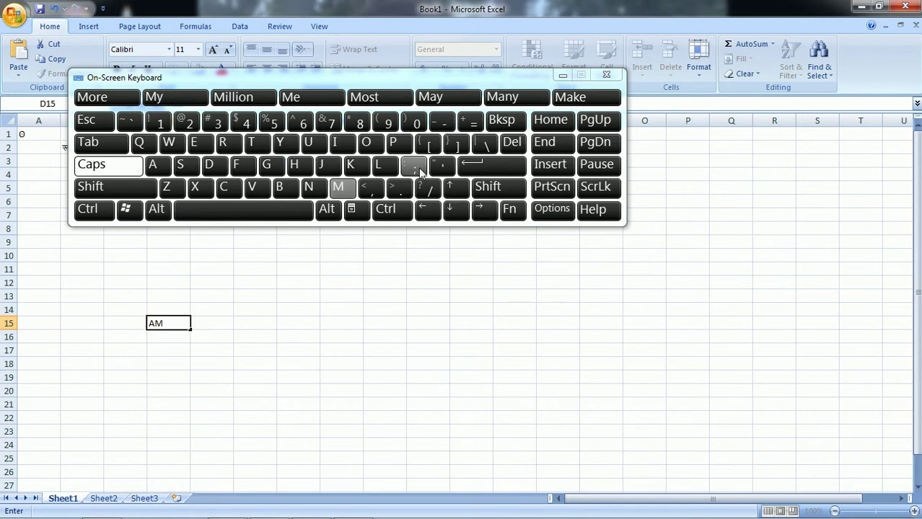
click(503, 120)
click(222, 142)
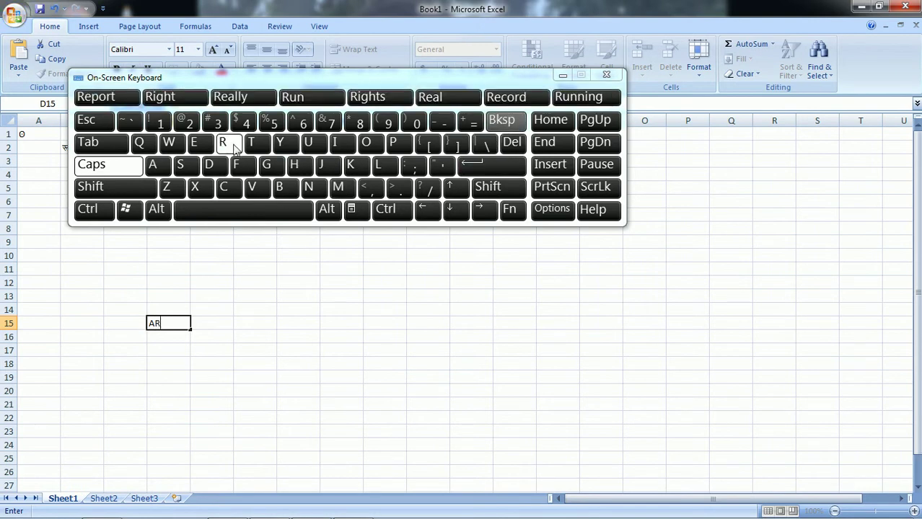
click(280, 142)
click(157, 165)
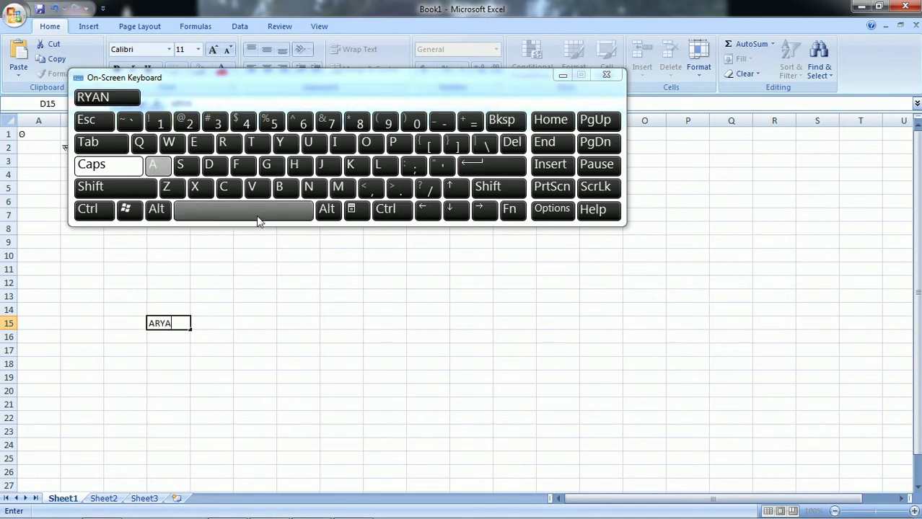
click(258, 213)
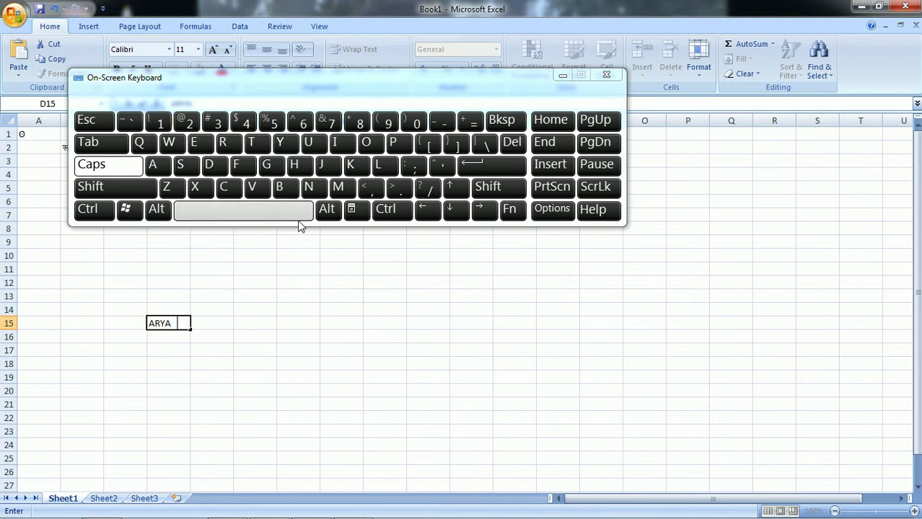
click(270, 298)
- Move the selection to cell F18 with the on-screen arrow keys
click(217, 336)
click(456, 210)
click(456, 209)
click(456, 209)
click(428, 209)
click(483, 210)
click(456, 187)
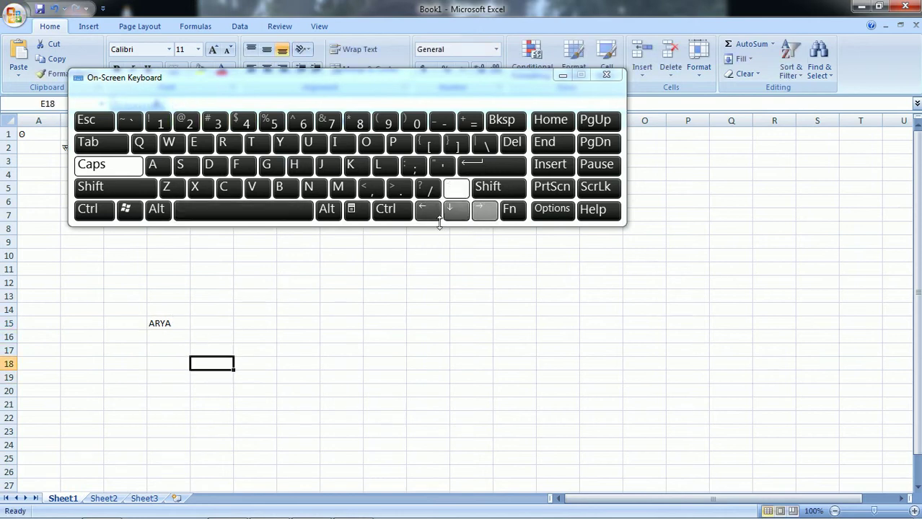
click(484, 210)
- Enter a letter code ending in the digit 5 into F18
click(382, 165)
click(308, 142)
click(268, 165)
click(282, 187)
click(337, 187)
click(267, 165)
click(208, 165)
click(208, 164)
click(309, 187)
click(308, 142)
click(274, 121)
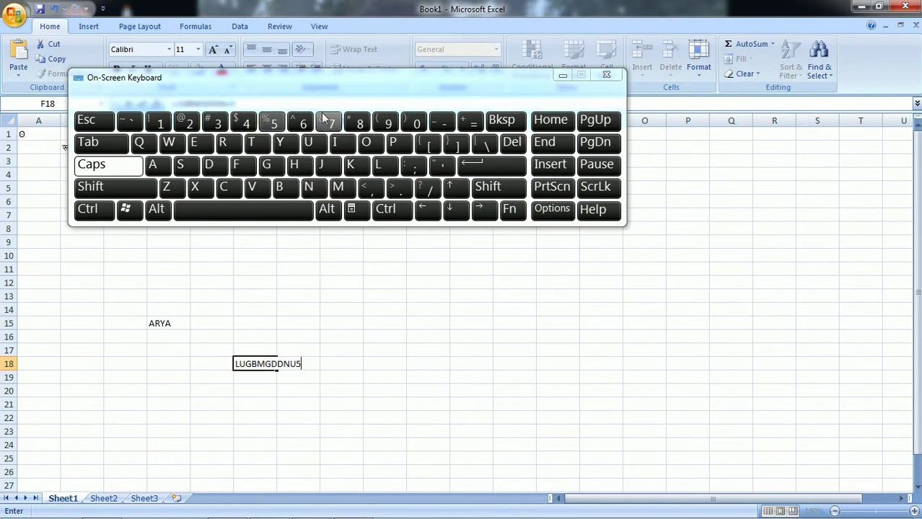
- Spell-check the entry with Fn+F7, dismiss the message, and close On-Screen Keyboard
click(509, 210)
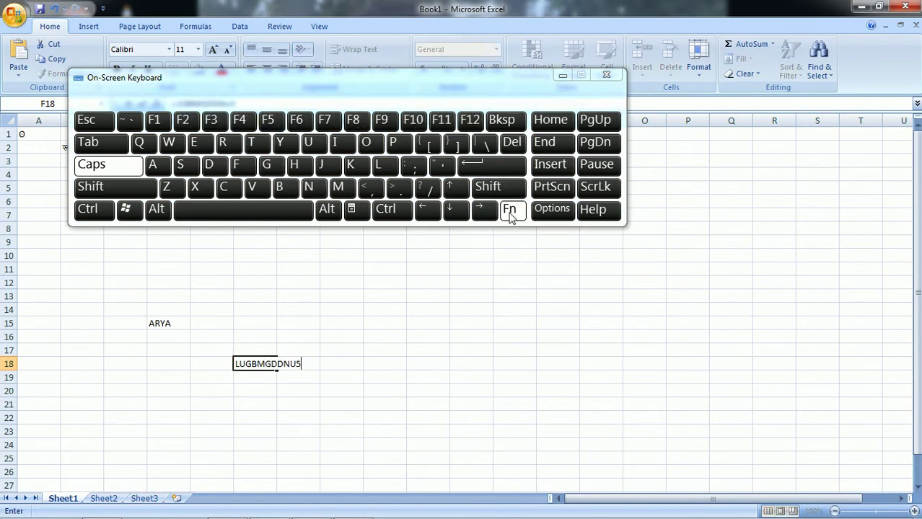
click(325, 120)
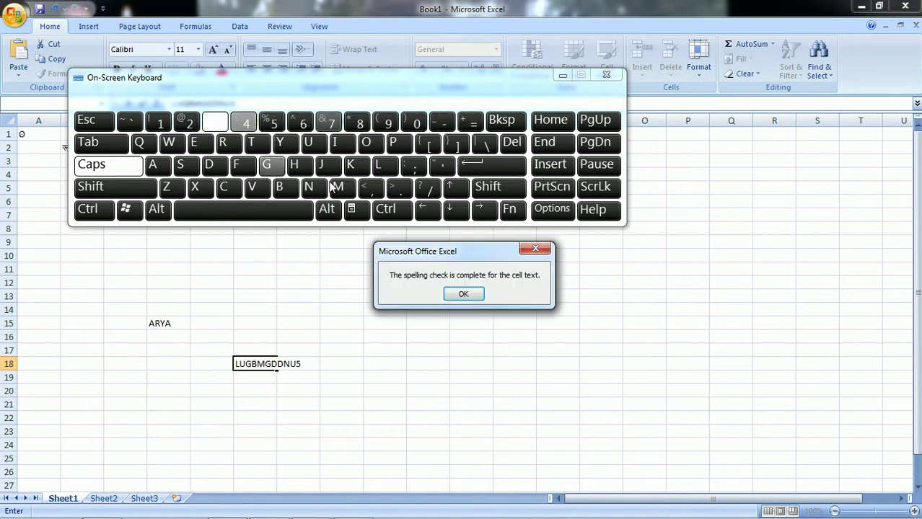
click(463, 294)
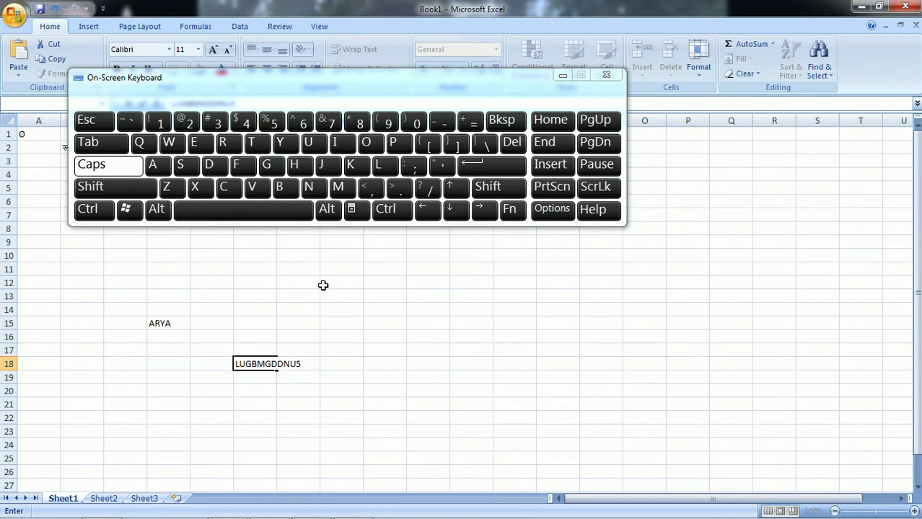
click(605, 75)
click(472, 257)
- Delete the contents of D12:H22 to erase both entries and close the workbook
drag(153, 284, 336, 417)
key(Delete)
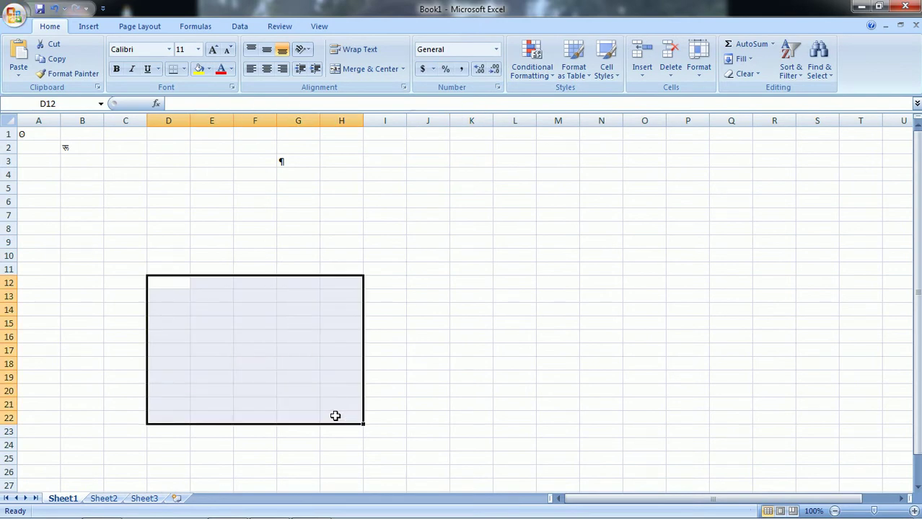
click(514, 323)
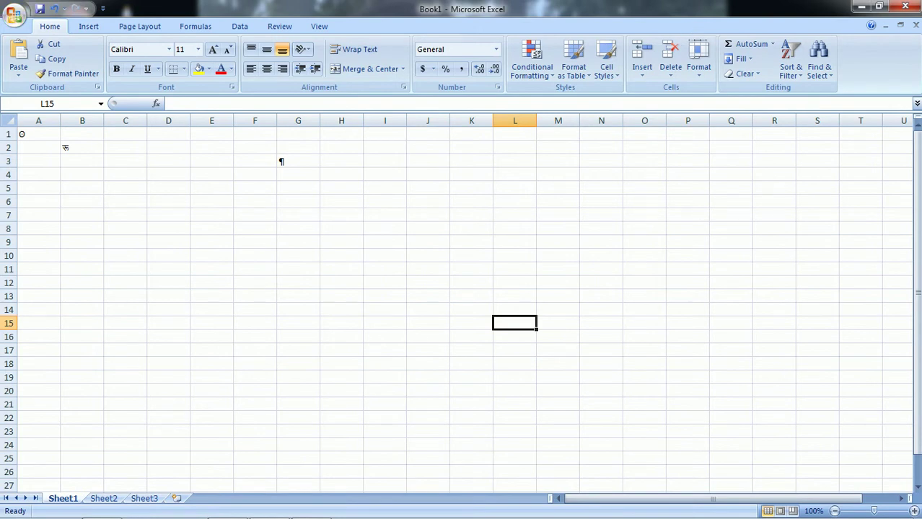
click(905, 6)
- Close Excel without saving, launch Sound Recorder from Accessories, and start recording
click(463, 300)
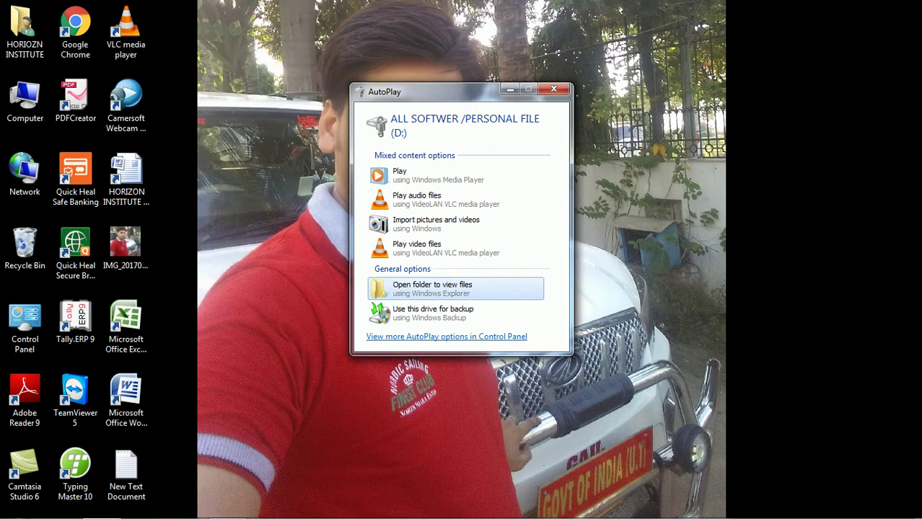
click(17, 504)
click(36, 447)
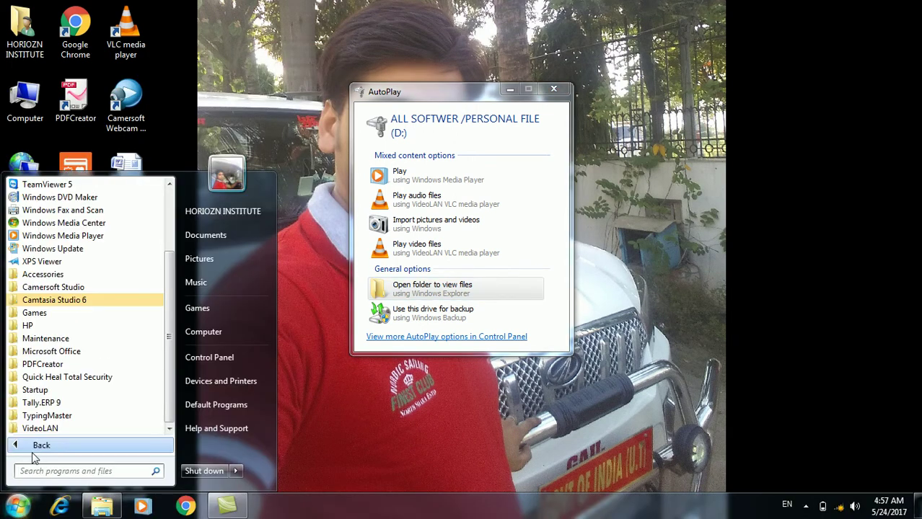
click(42, 274)
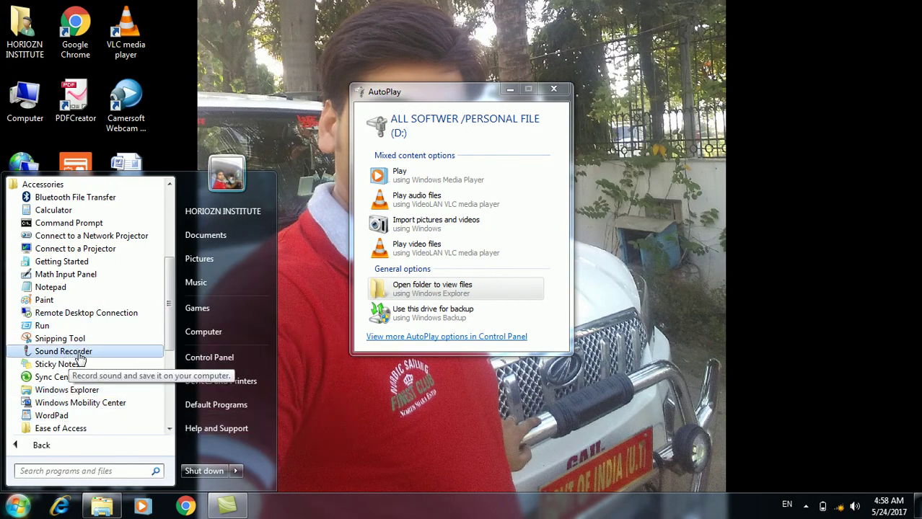
click(64, 351)
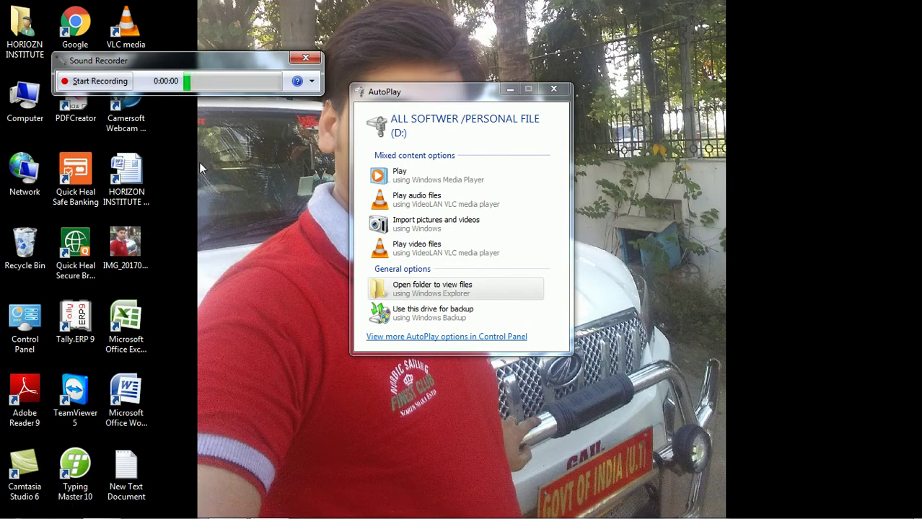
click(108, 84)
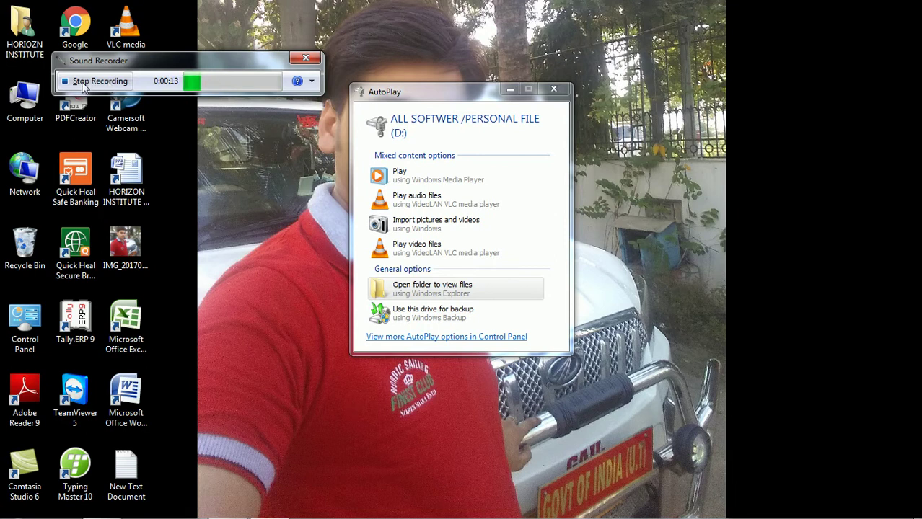
- Stop the recording and save the clip to the Desktop as AHH
click(83, 81)
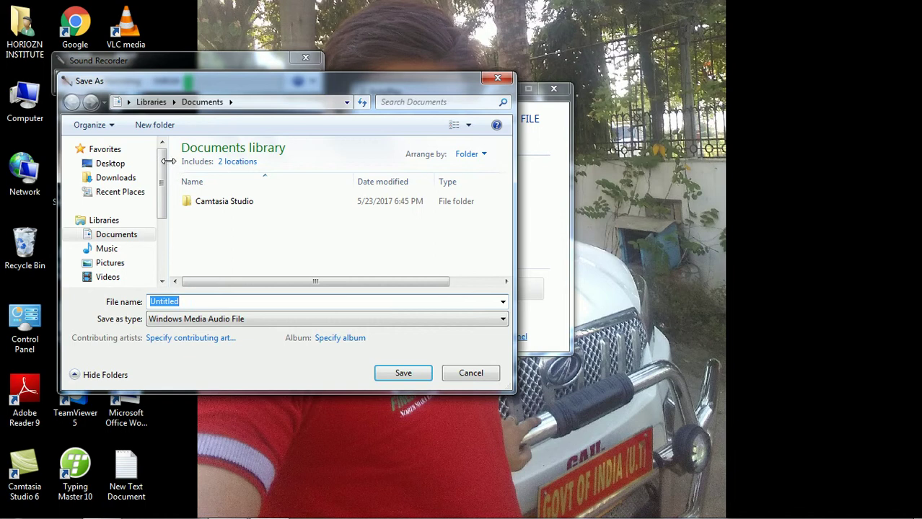
click(206, 302)
double_click(206, 302)
key(BackSpace)
text(AHH)
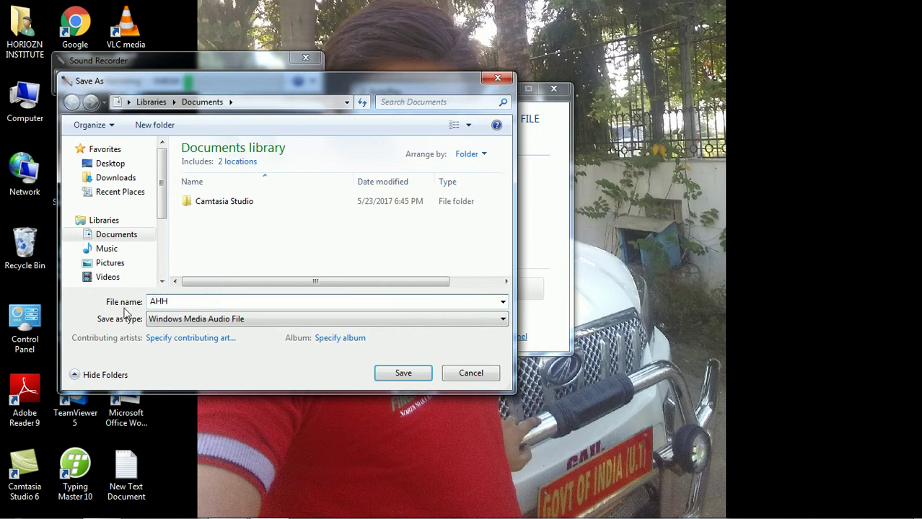
click(110, 163)
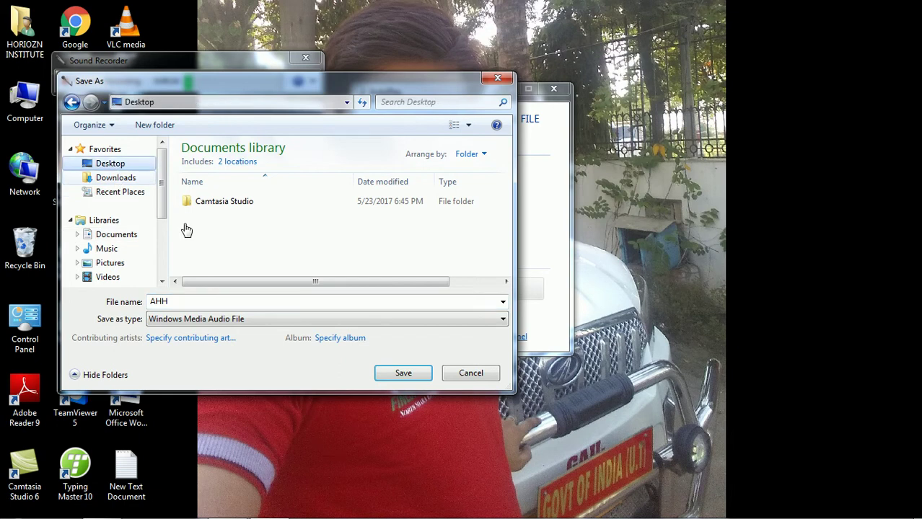
click(380, 371)
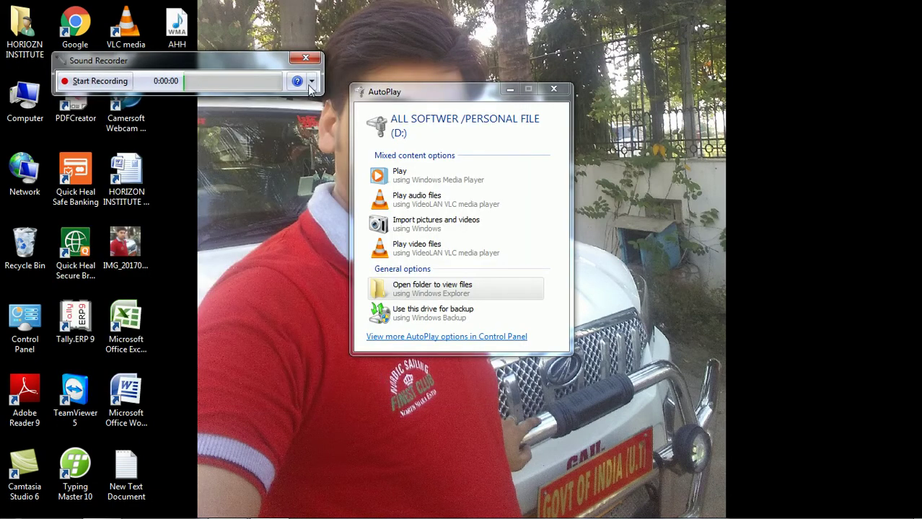
- Close Sound Recorder, play AHH.wma in VLC media player, then close VLC
click(306, 58)
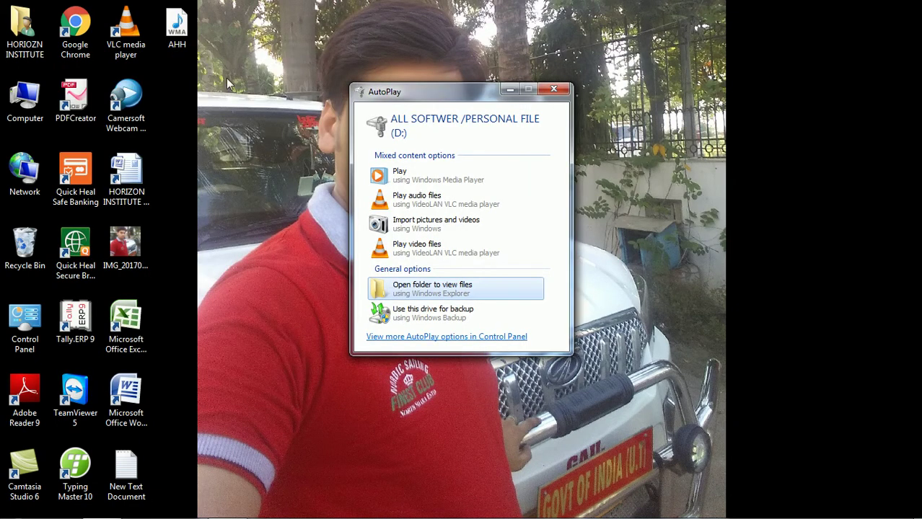
right_click(189, 33)
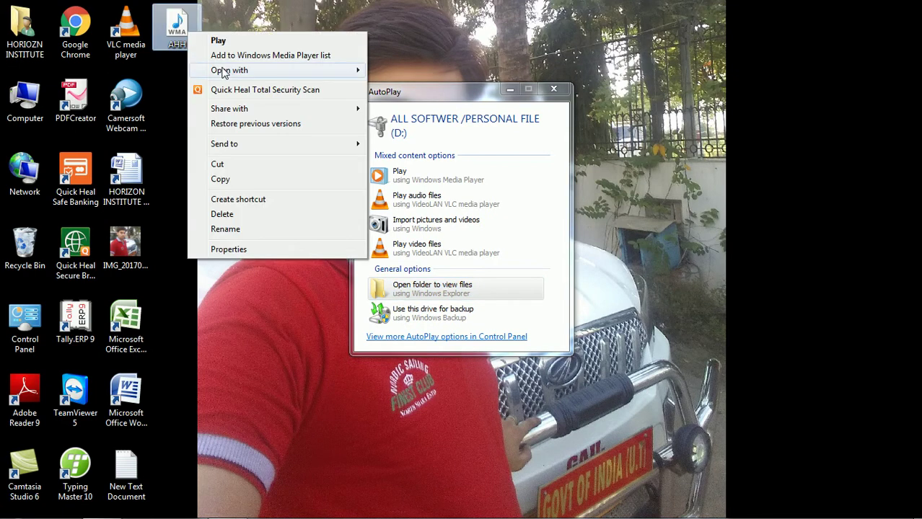
mouse_move(223, 73)
click(380, 70)
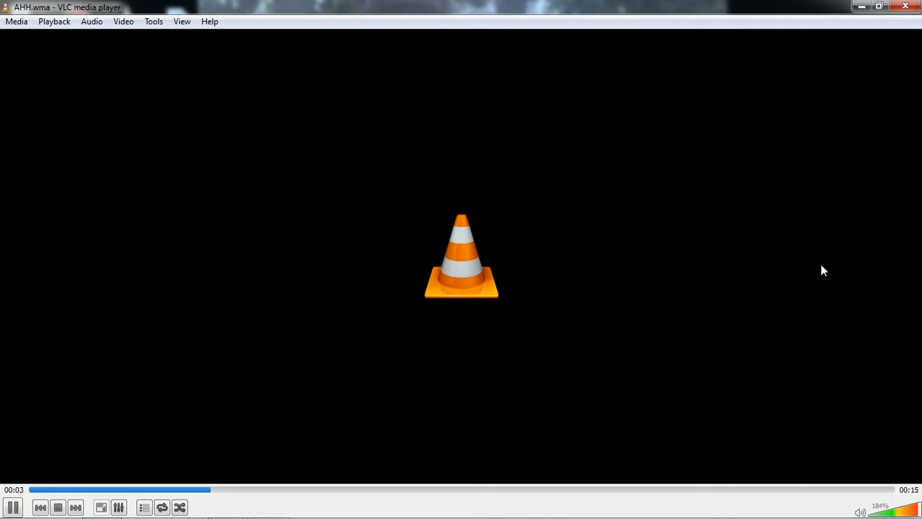
click(911, 10)
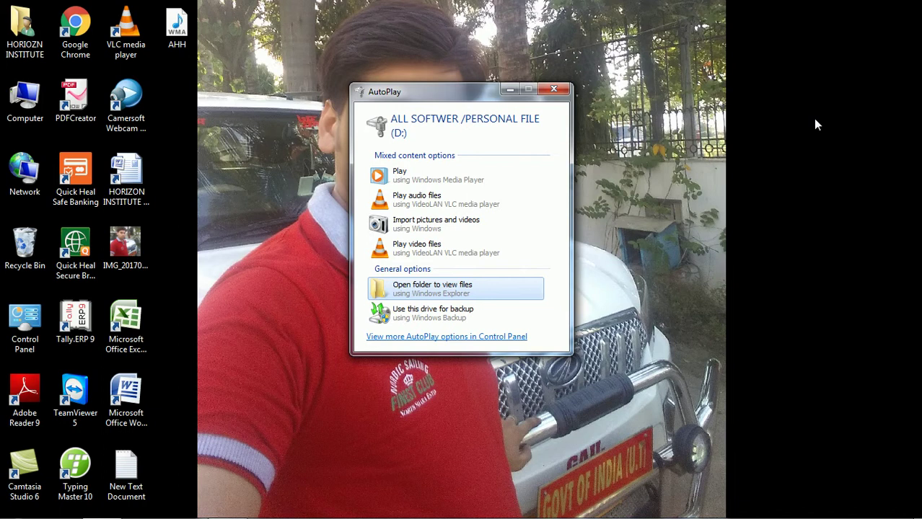
- Dismiss the AutoPlay prompt and launch System Information from Accessories > System Tools
click(553, 89)
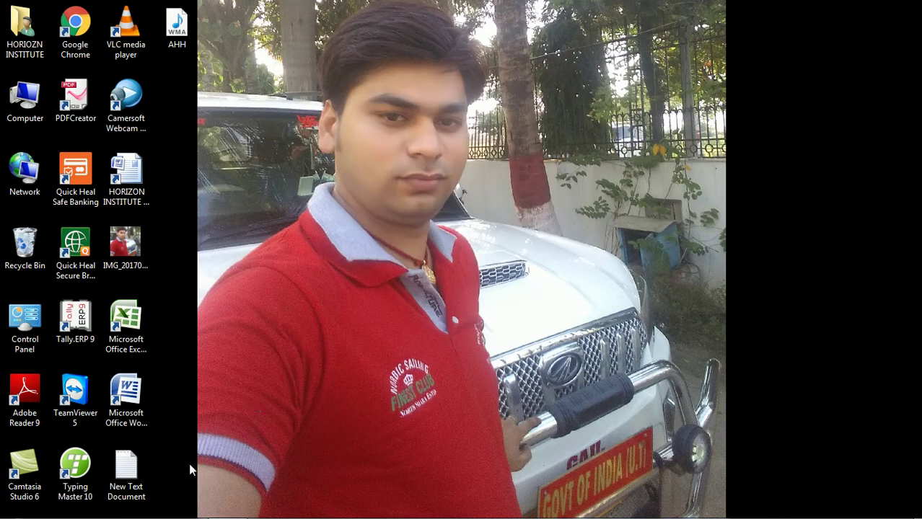
click(19, 508)
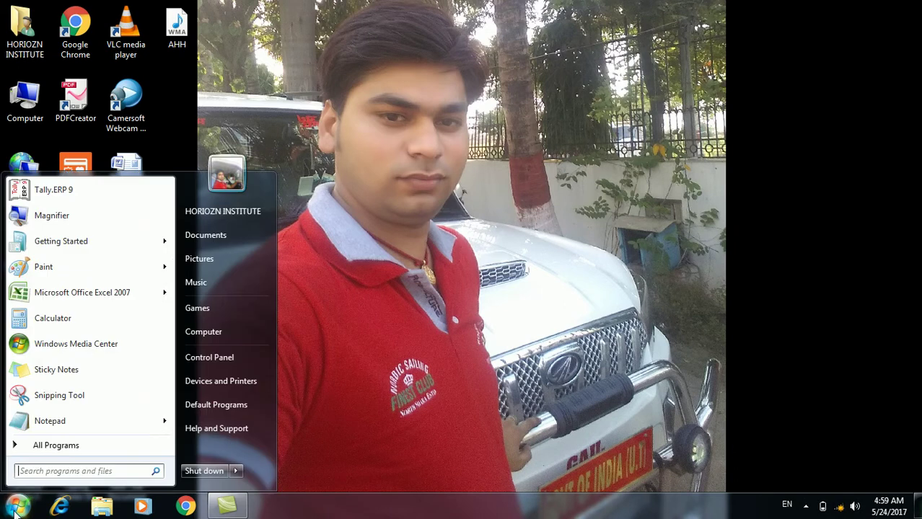
click(58, 445)
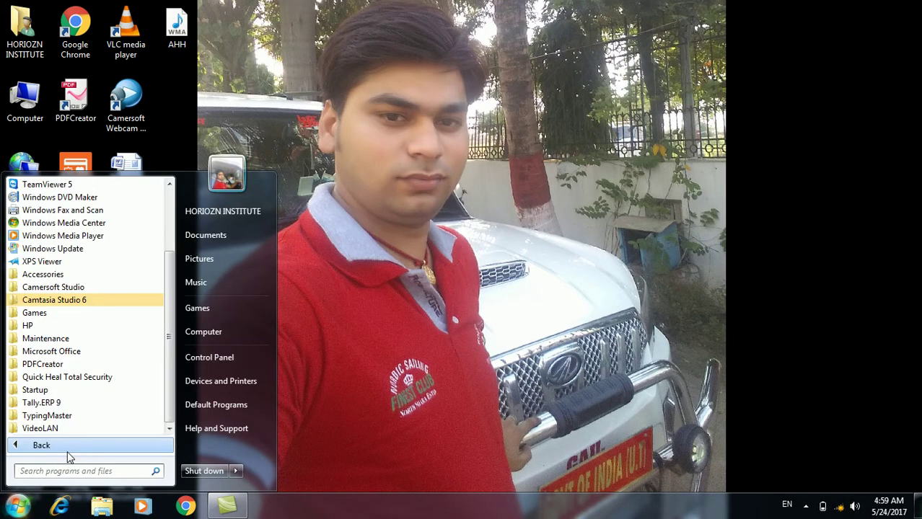
click(58, 274)
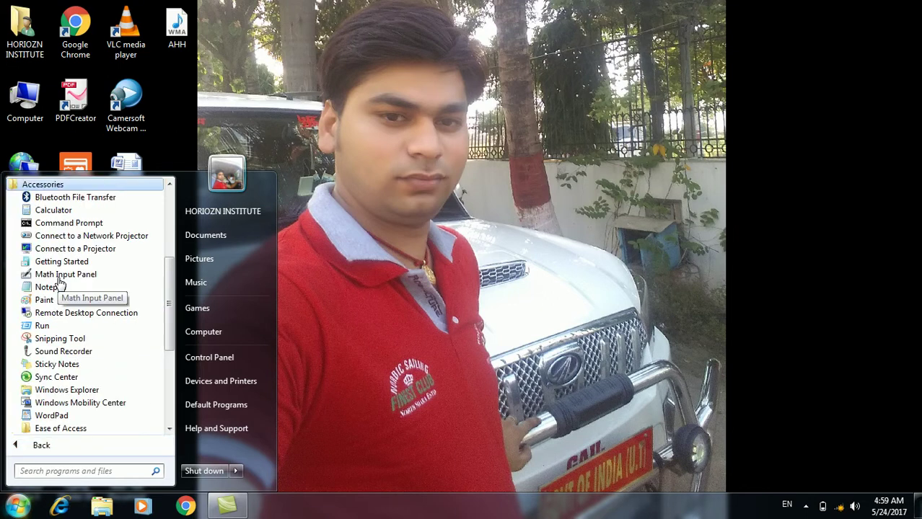
scroll(65, 415, down, 1)
click(65, 407)
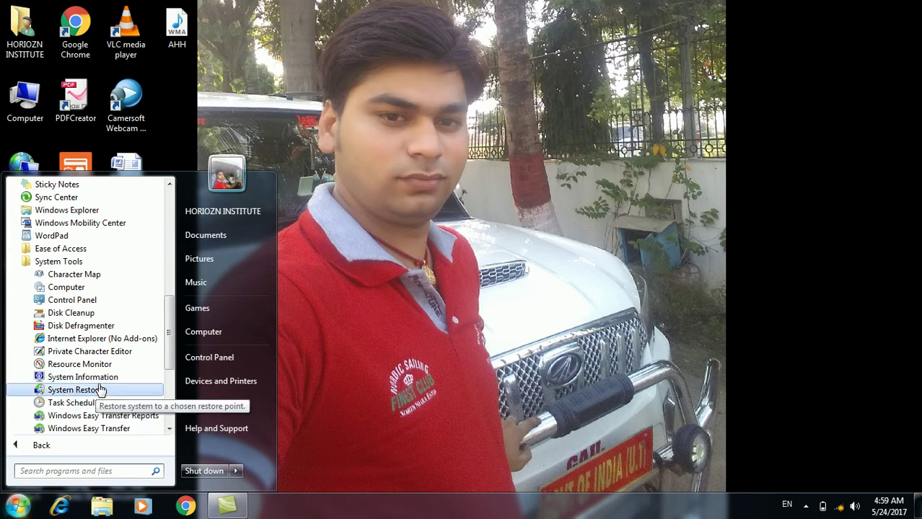
click(101, 382)
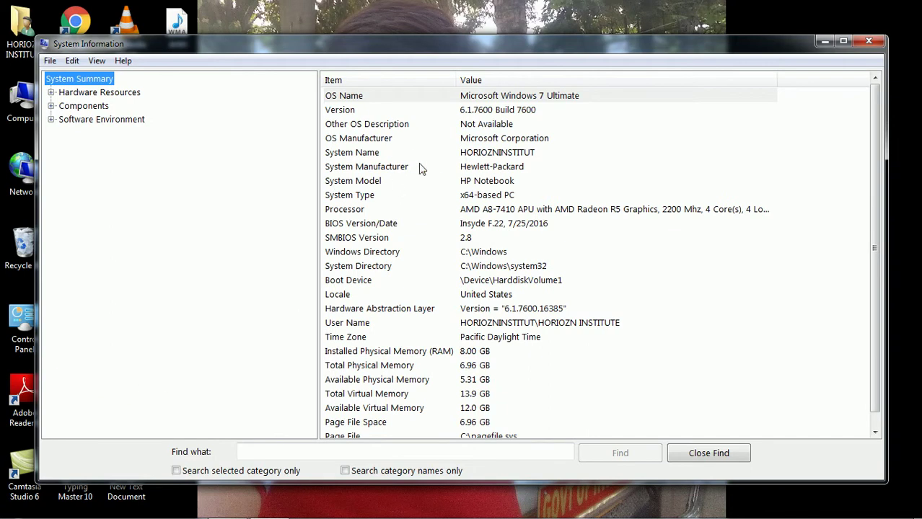
- Check OS manufacturer, system model, RAM and virtual memory entries, then close System Information
click(491, 142)
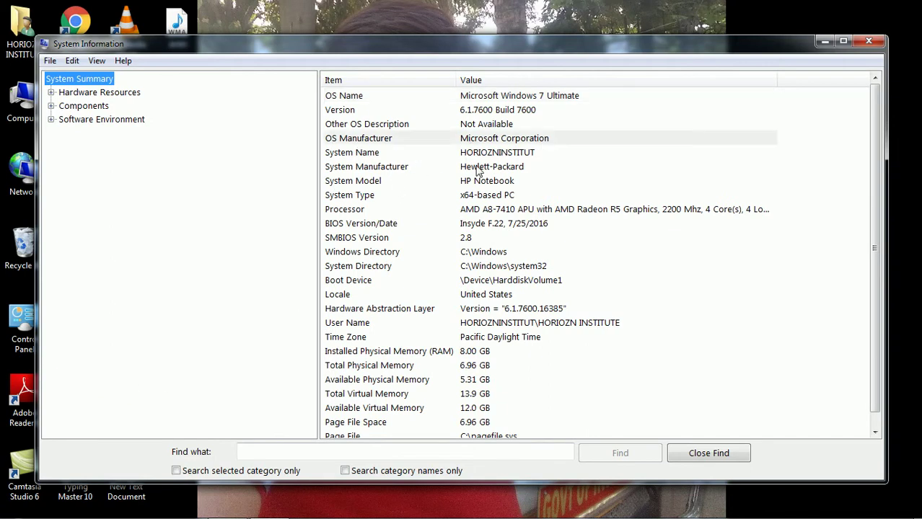
click(479, 154)
click(481, 182)
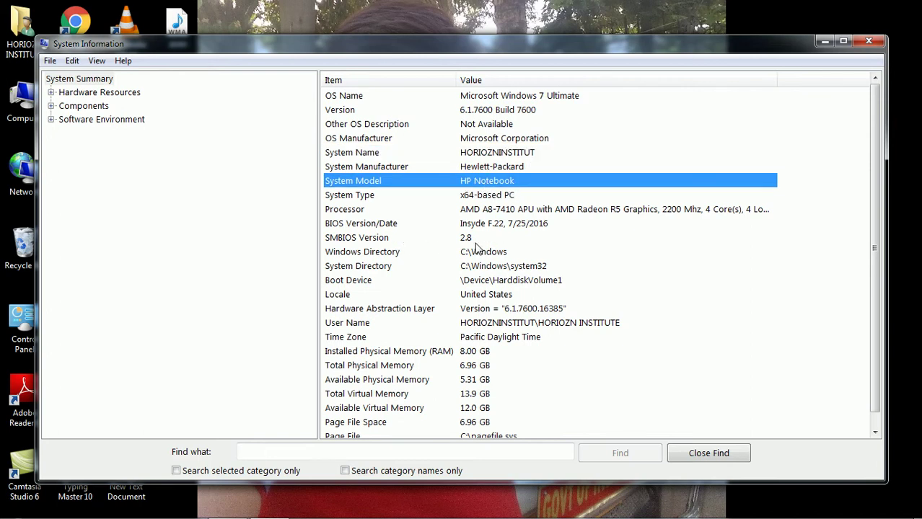
scroll(482, 261, down, 1)
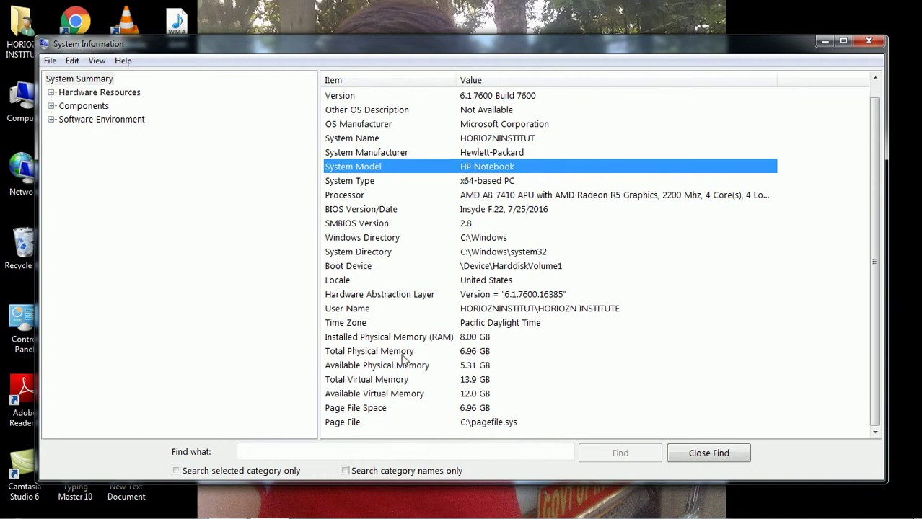
click(479, 338)
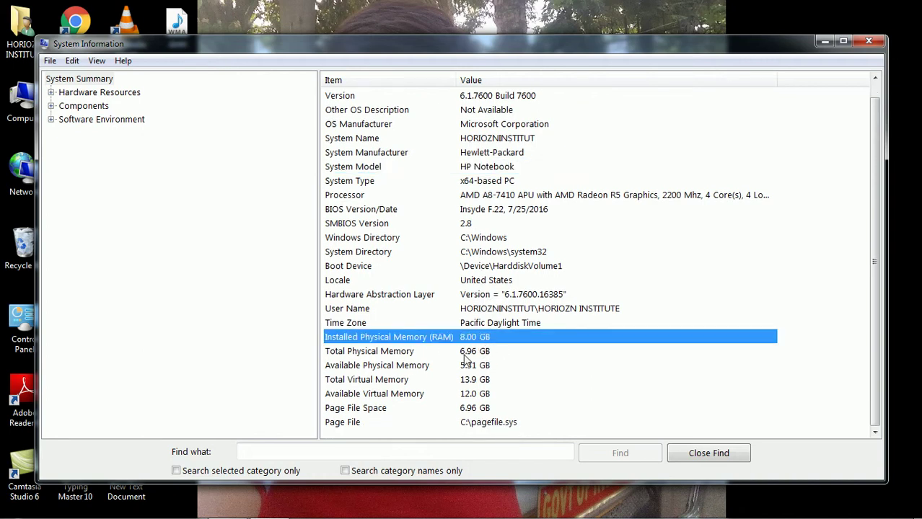
click(476, 353)
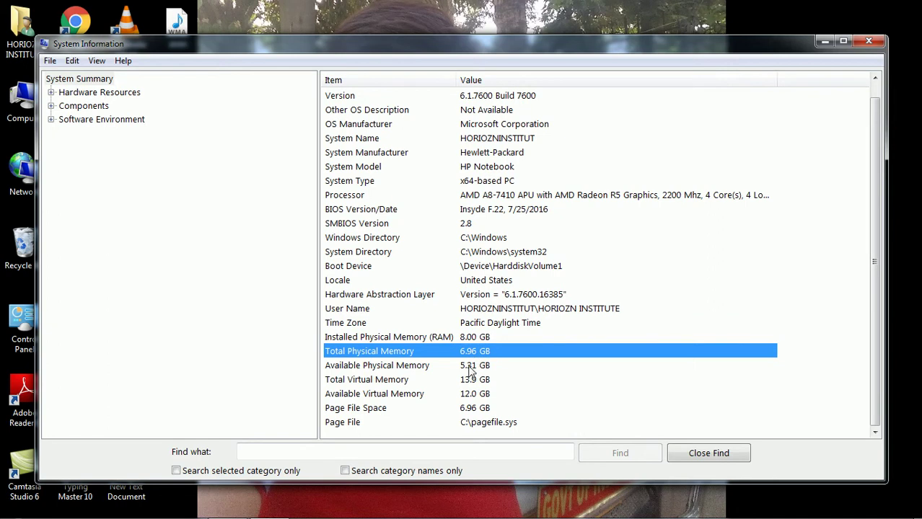
click(472, 369)
click(473, 395)
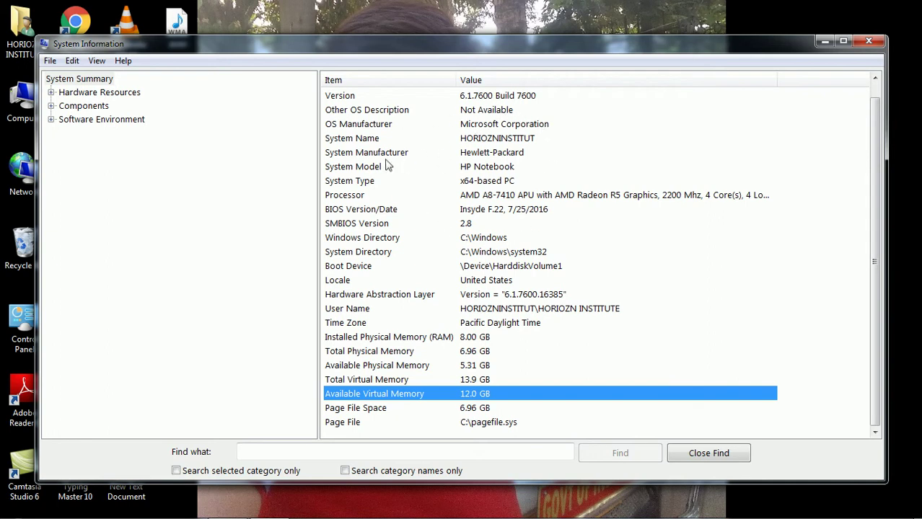
click(340, 156)
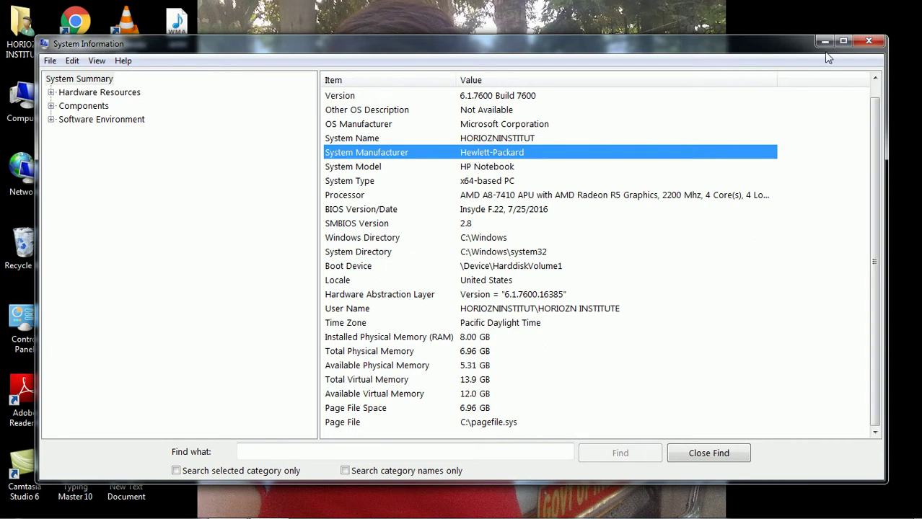
click(862, 41)
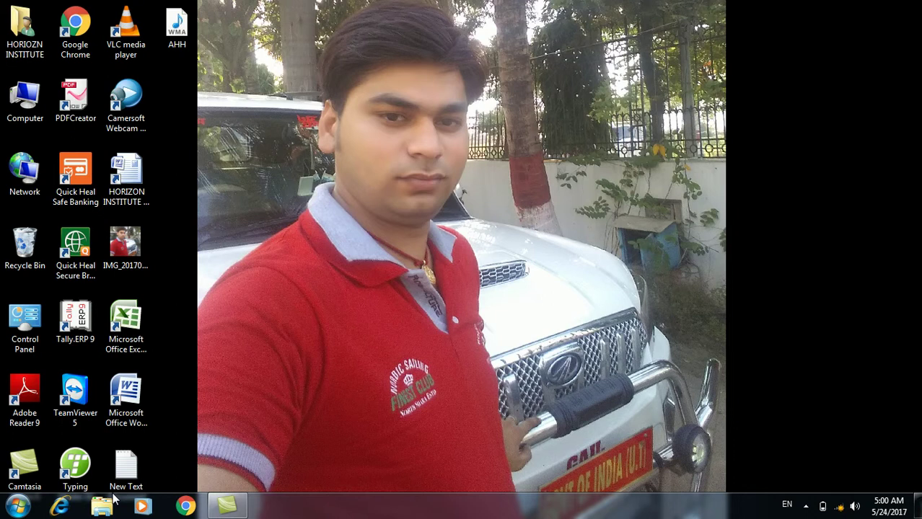
- Run %TEMP% from the Win+R dialog to open the temporary files folder
key(super+r)
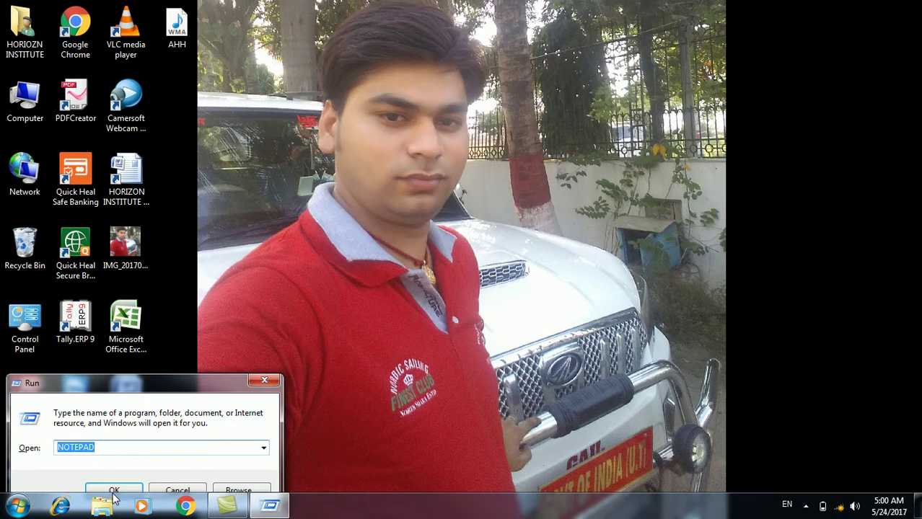
key(BackSpace)
text(%TEMP%)
click(114, 495)
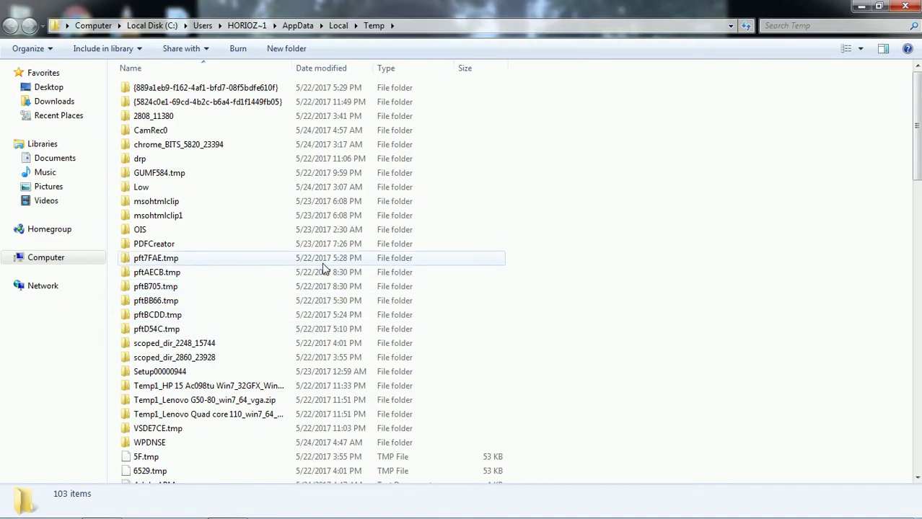
- Look inside the OIS folder and its temp subfolder, then return to the Temp folder
double_click(177, 231)
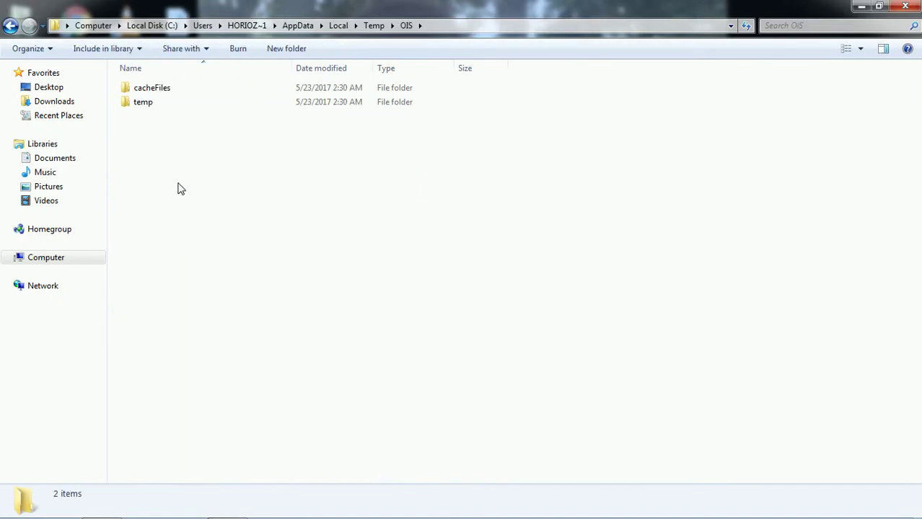
double_click(148, 101)
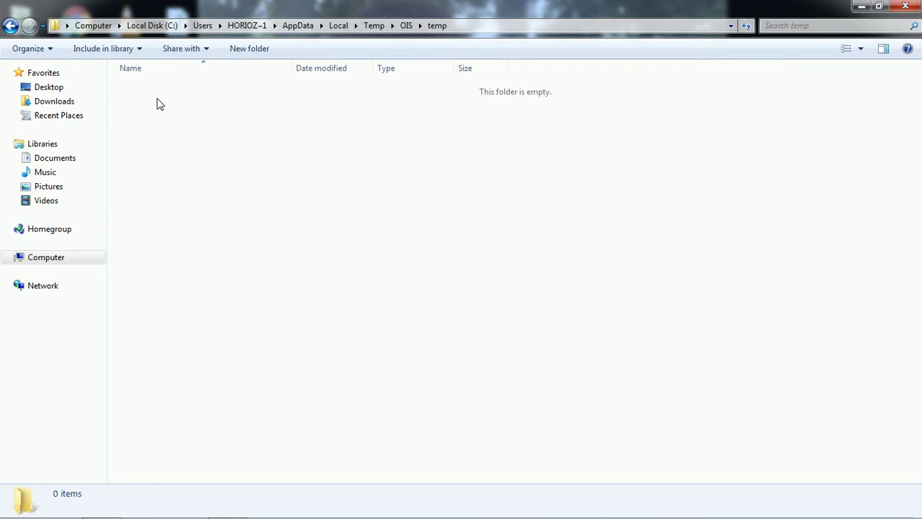
click(10, 25)
click(10, 25)
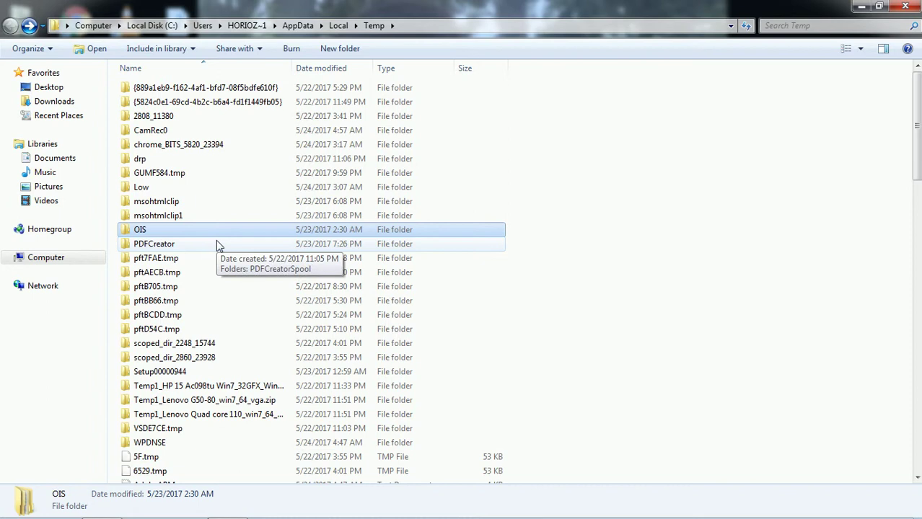
- Select all 103 items in Temp and confirm moving them to the Recycle Bin
key(ctrl+a)
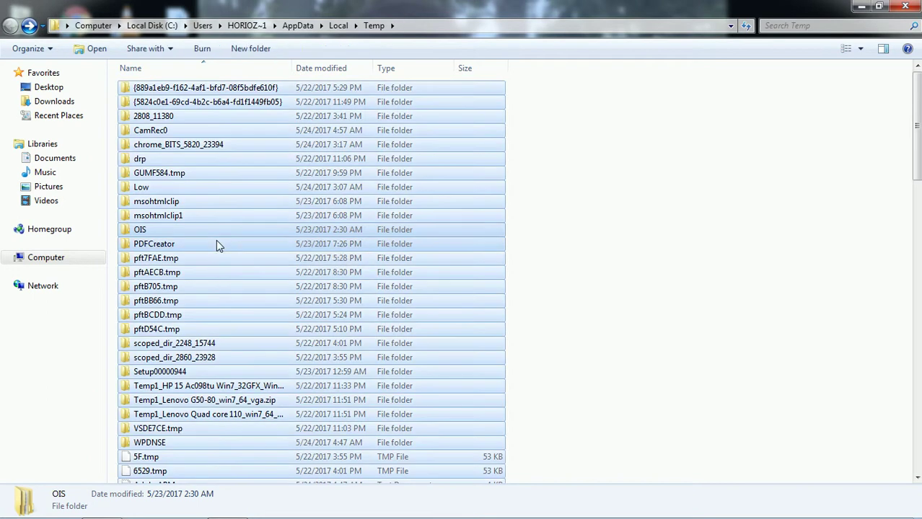
key(Delete)
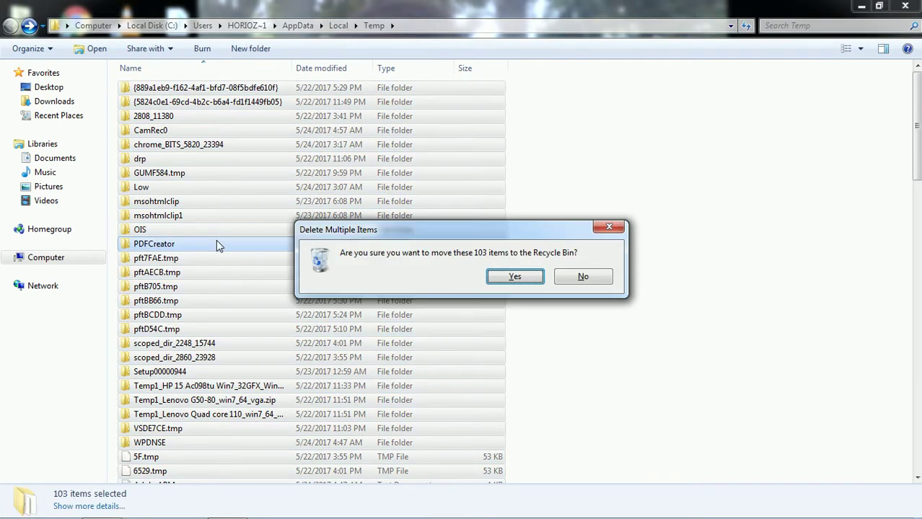
click(514, 276)
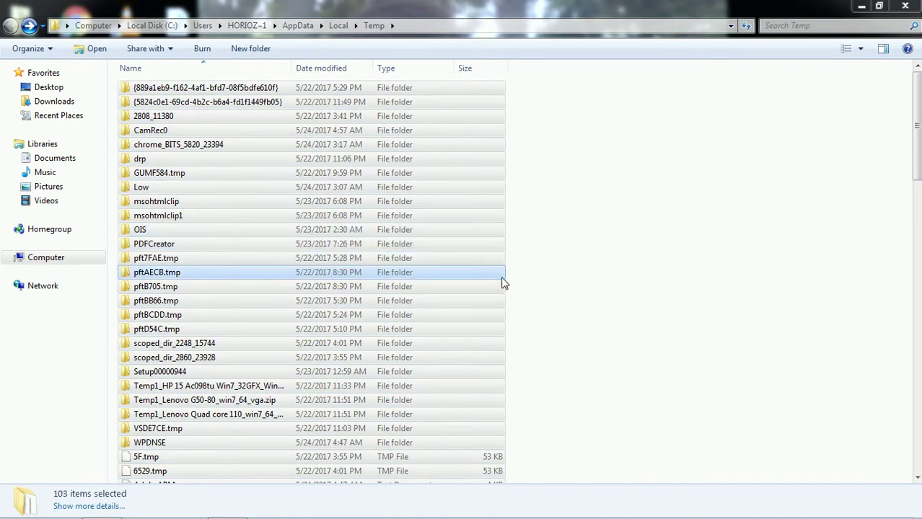